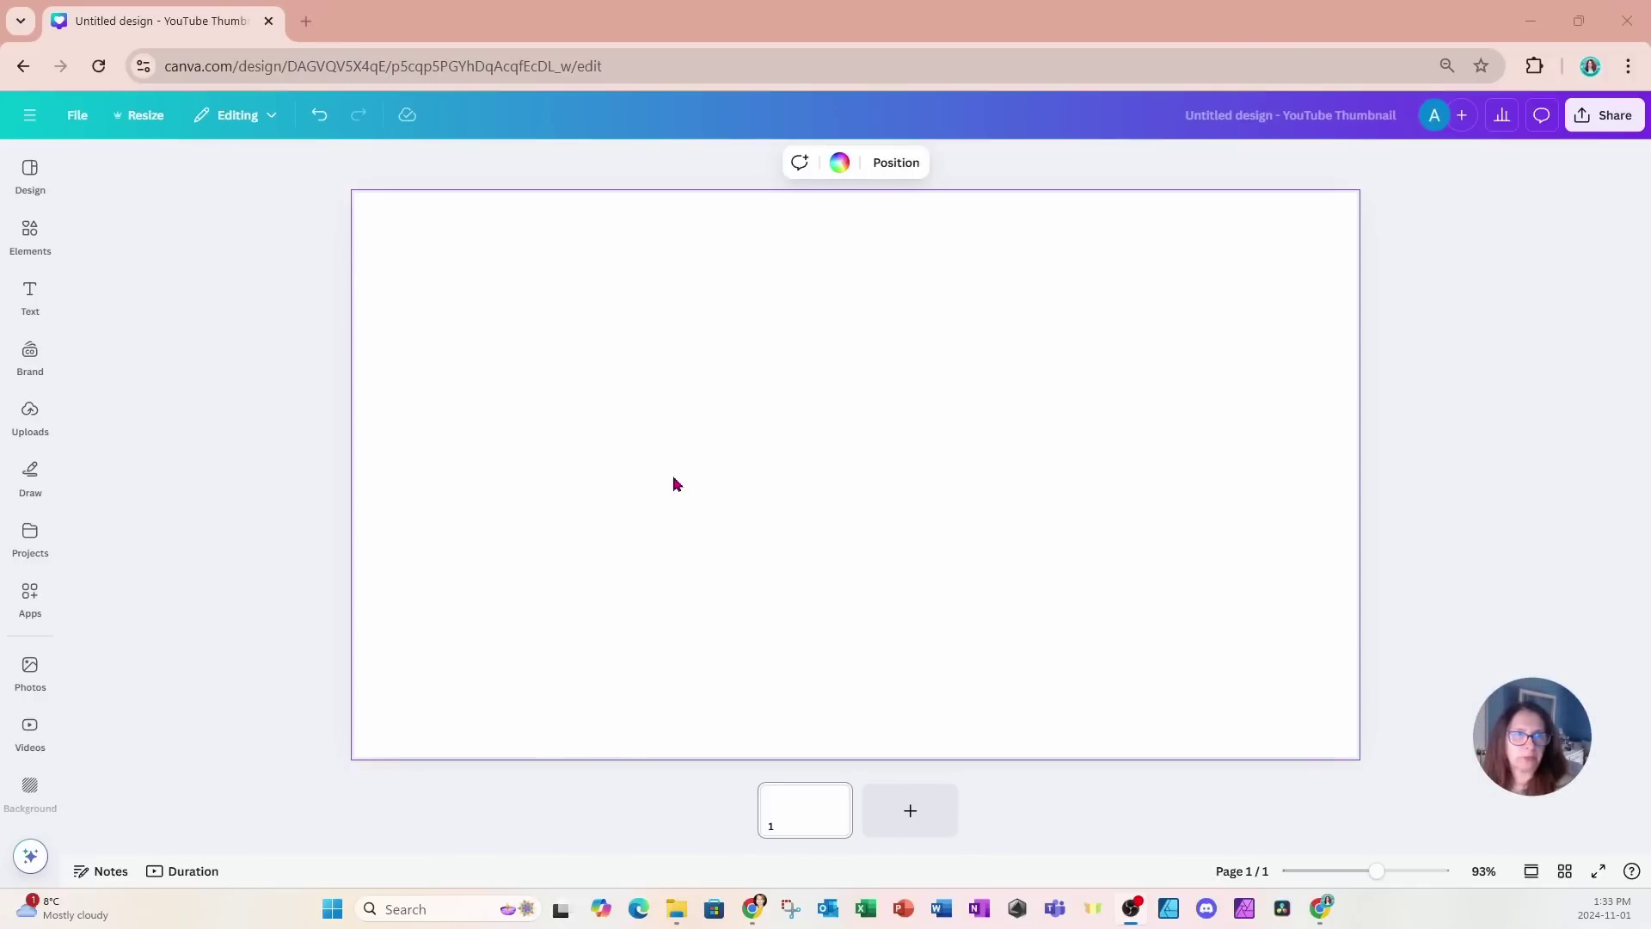
- Confirm the 1280×720 design size and add the recently used lavender field photo to the page
left_click(77, 115)
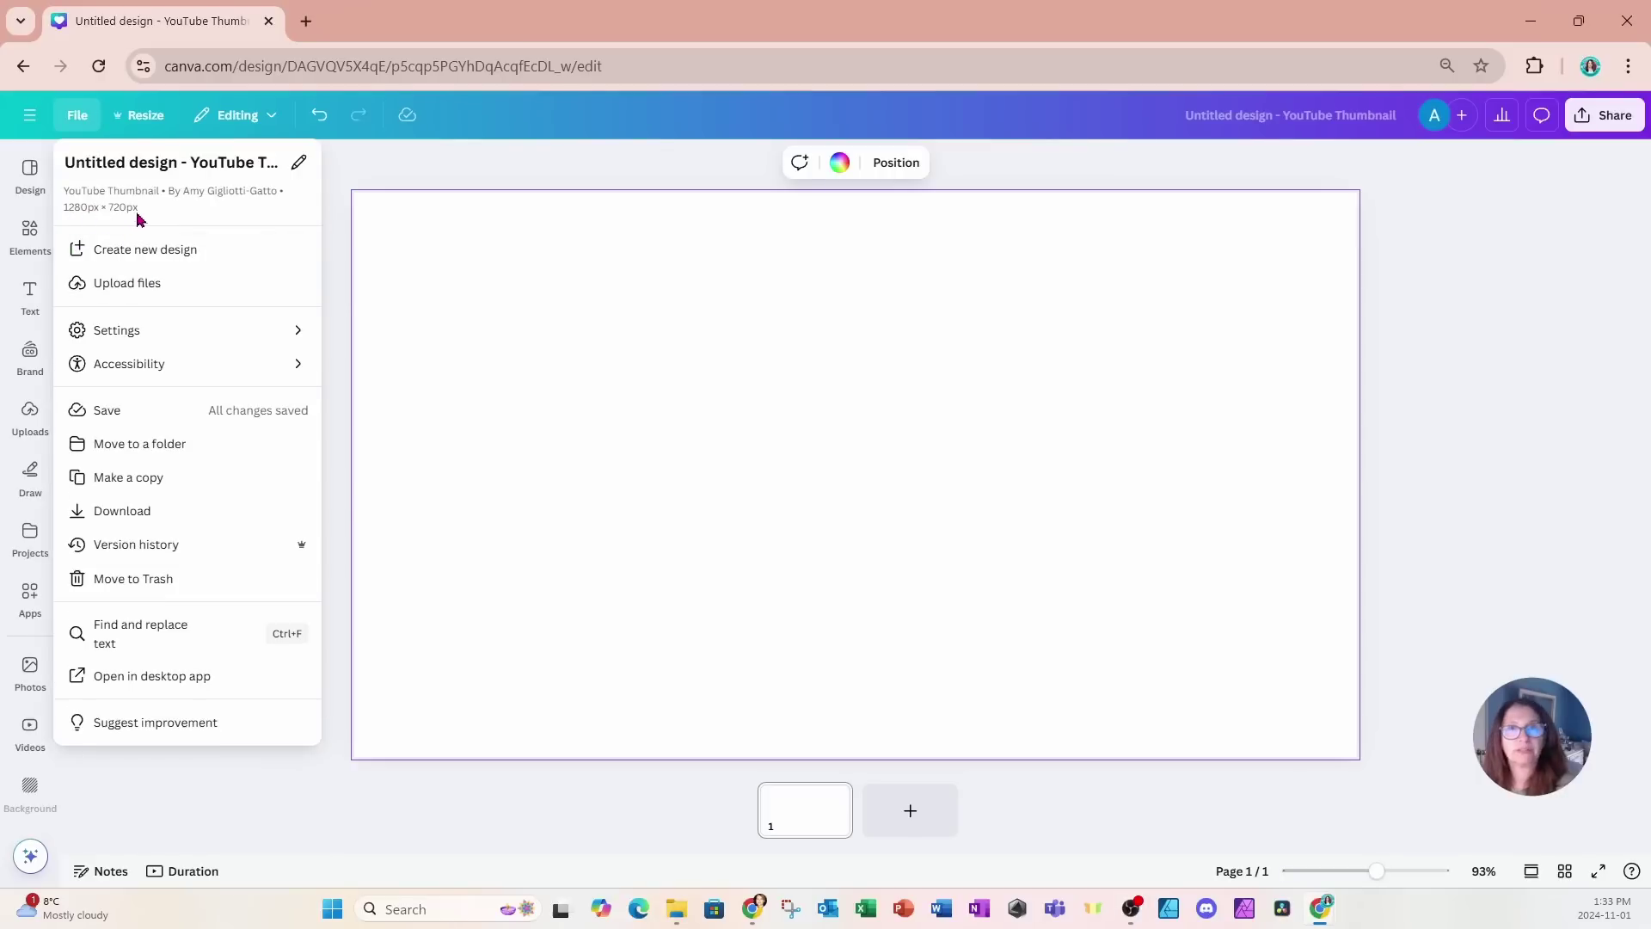
left_click(636, 310)
left_click(30, 230)
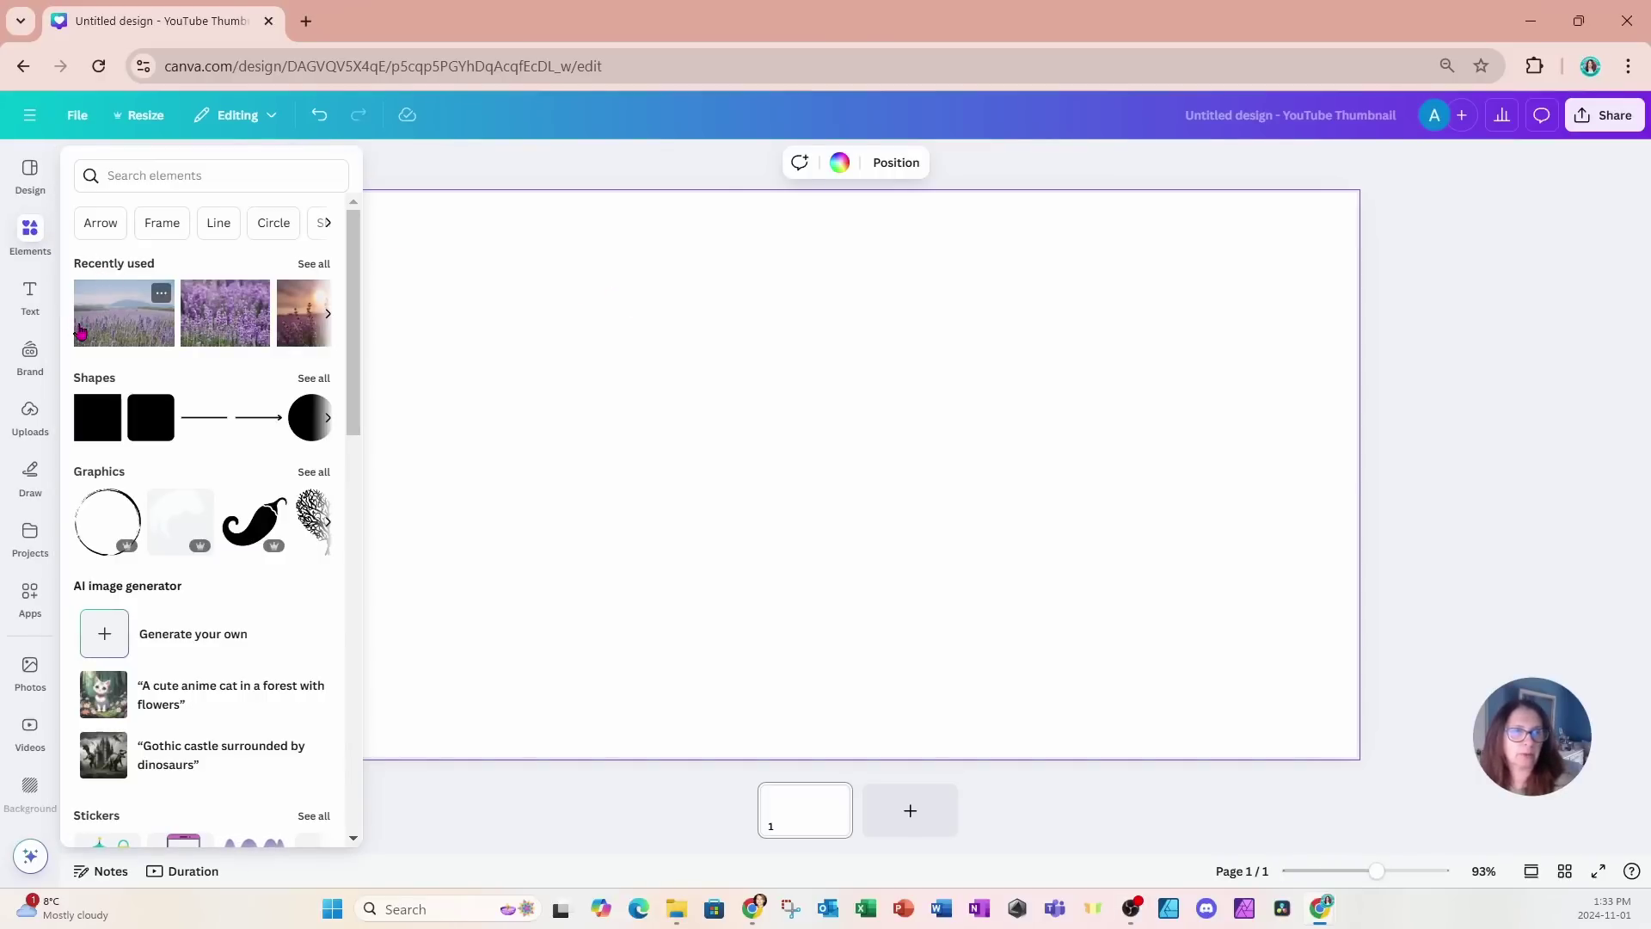
left_click(77, 327)
left_click(793, 533)
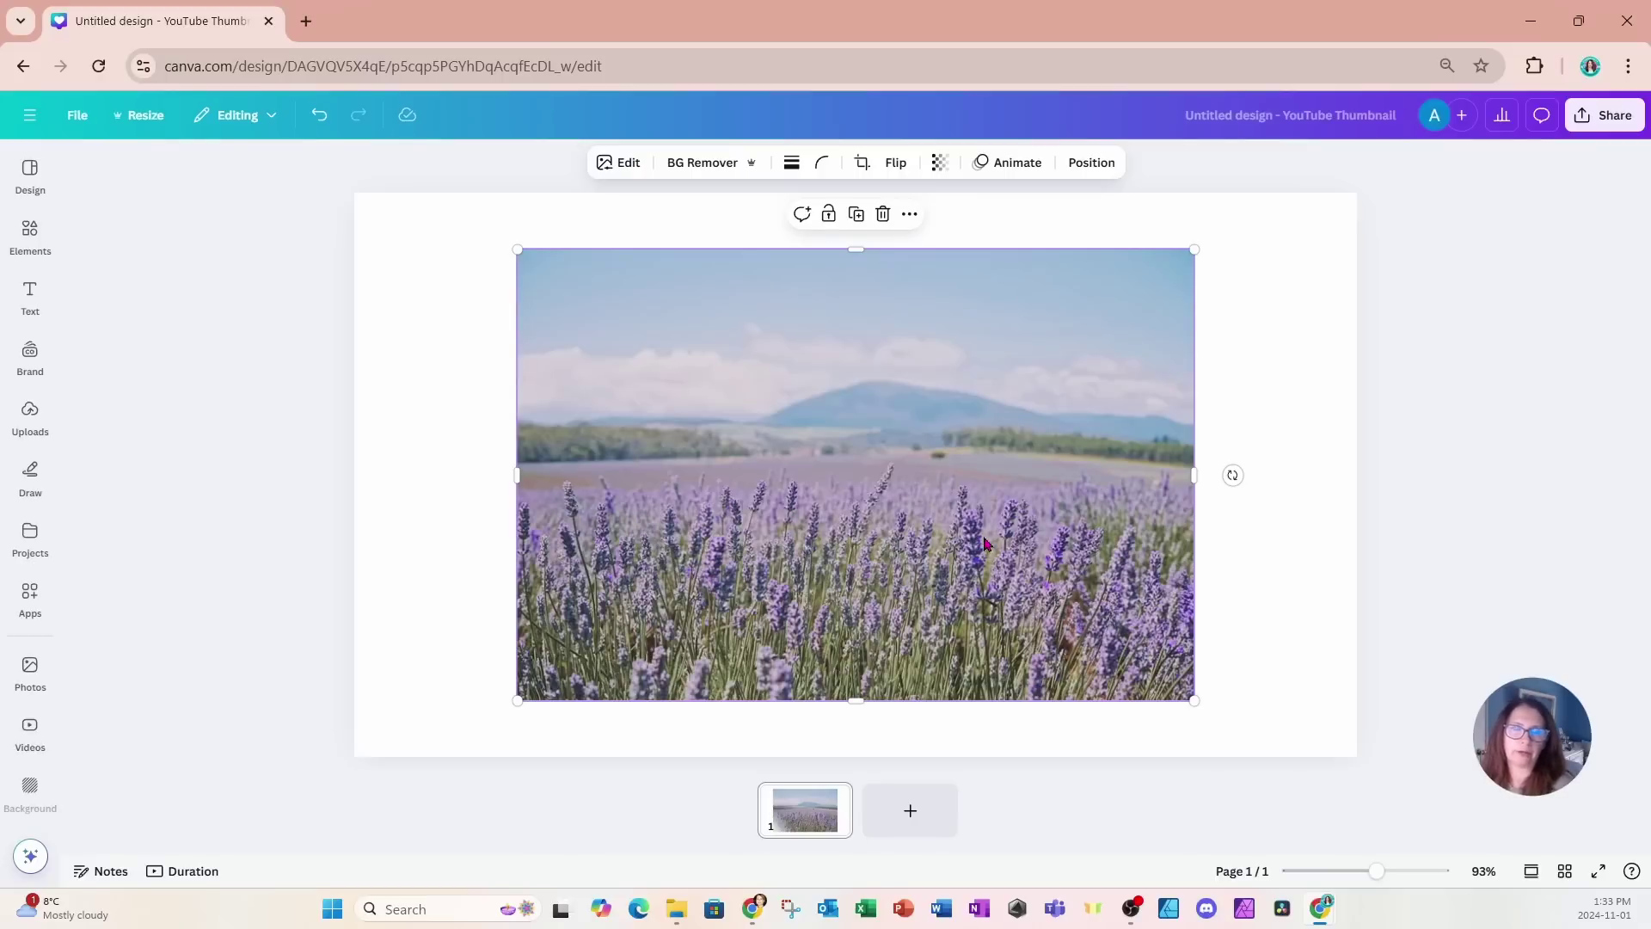
- Duplicate the lavender photo and set the original as the page background
left_click(855, 215)
left_click_drag(863, 424, 1026, 462)
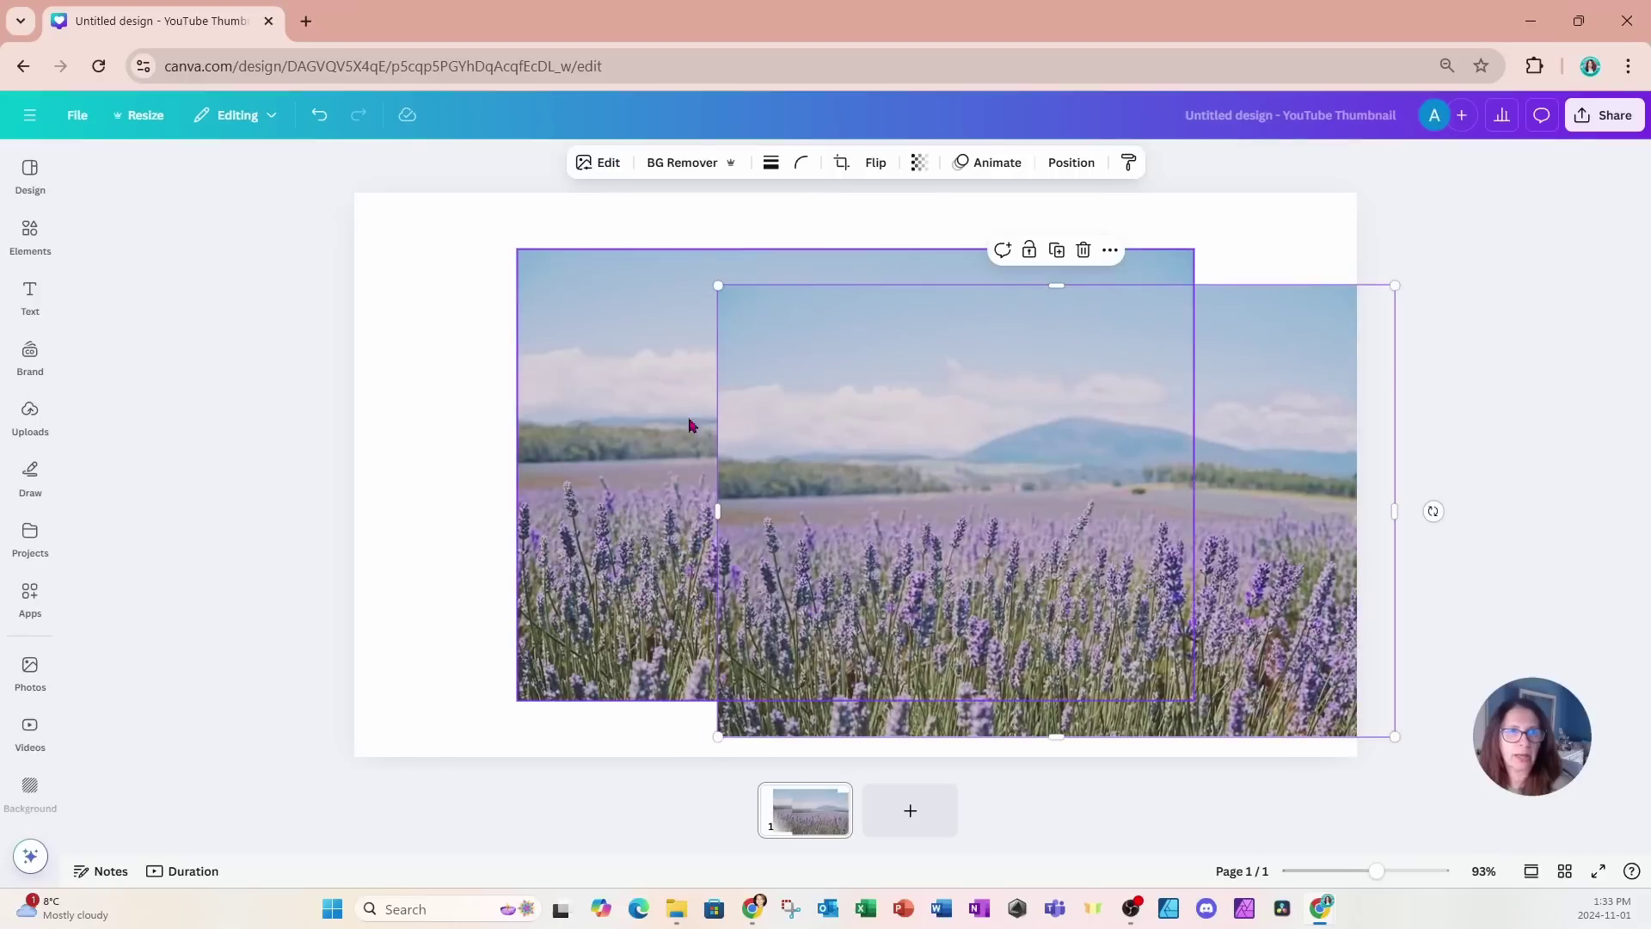
left_click(608, 389)
right_click(607, 391)
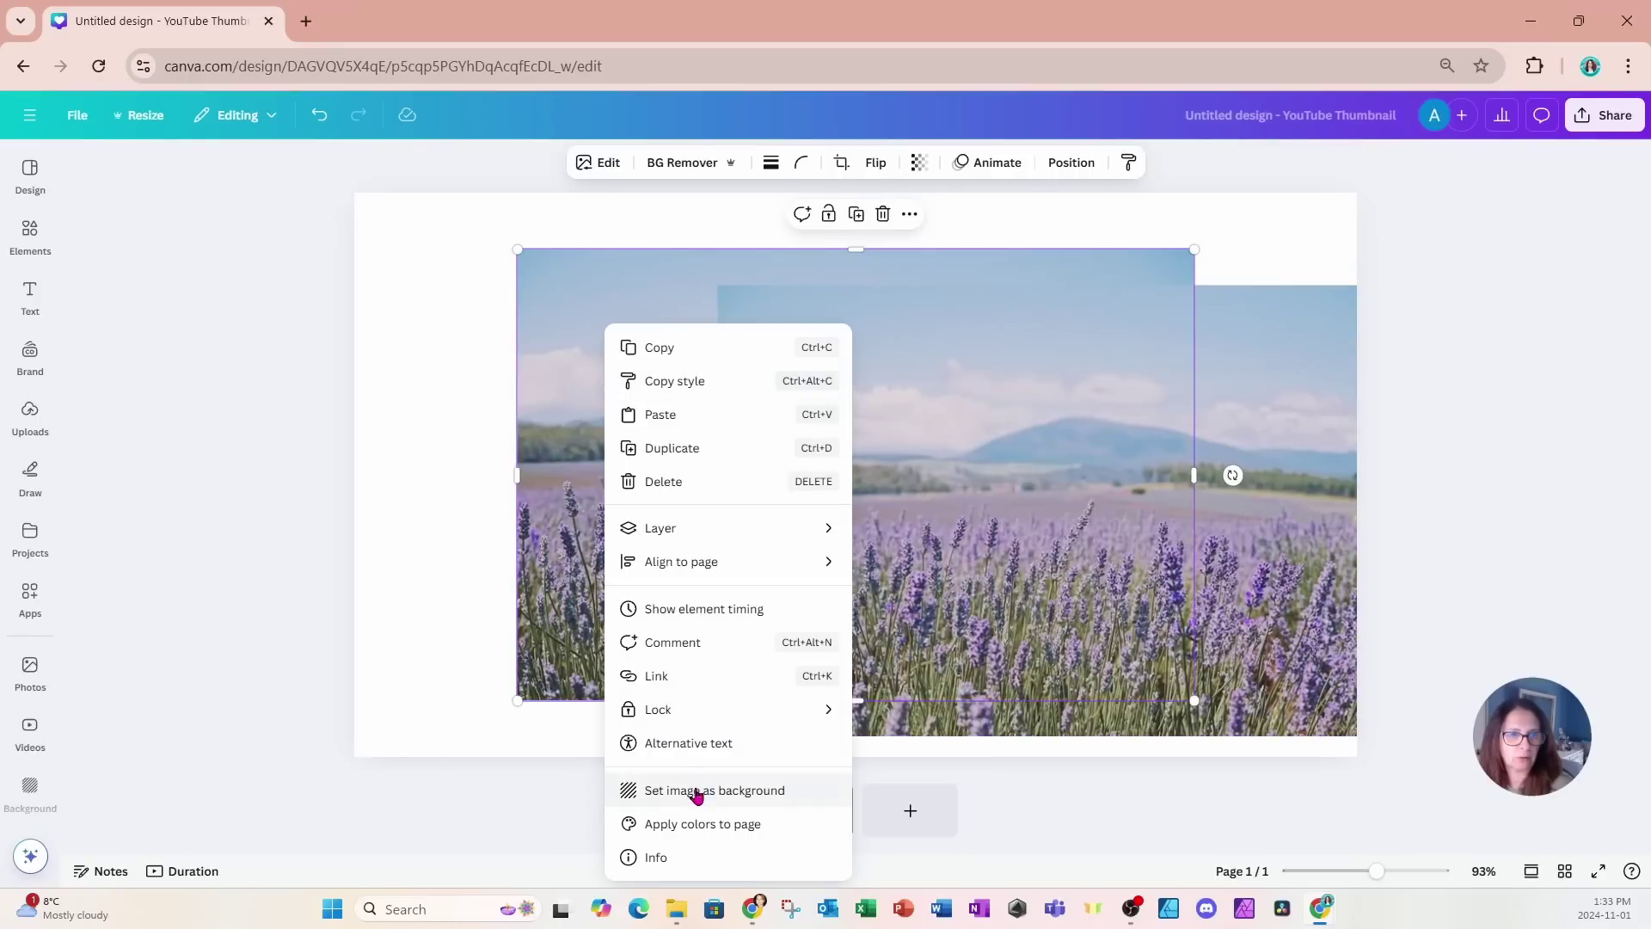
left_click(697, 792)
left_click_drag(1098, 498, 909, 445)
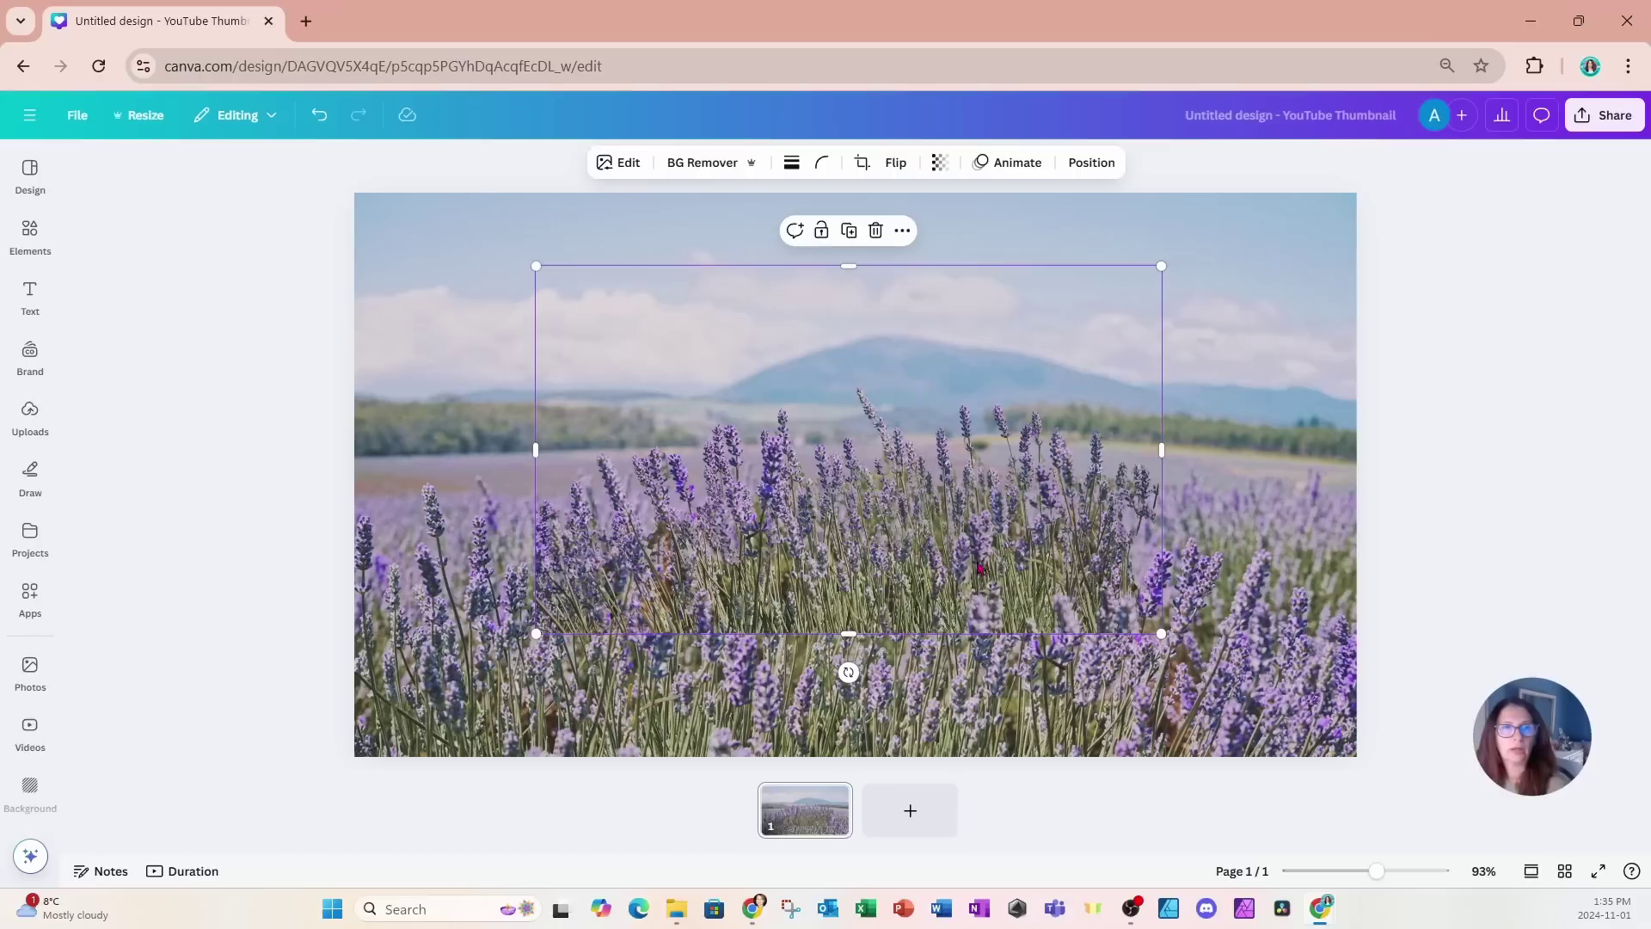
mouse_move(847, 482)
left_mouse_down()
mouse_move(856, 430)
mouse_move(859, 469)
left_mouse_up()
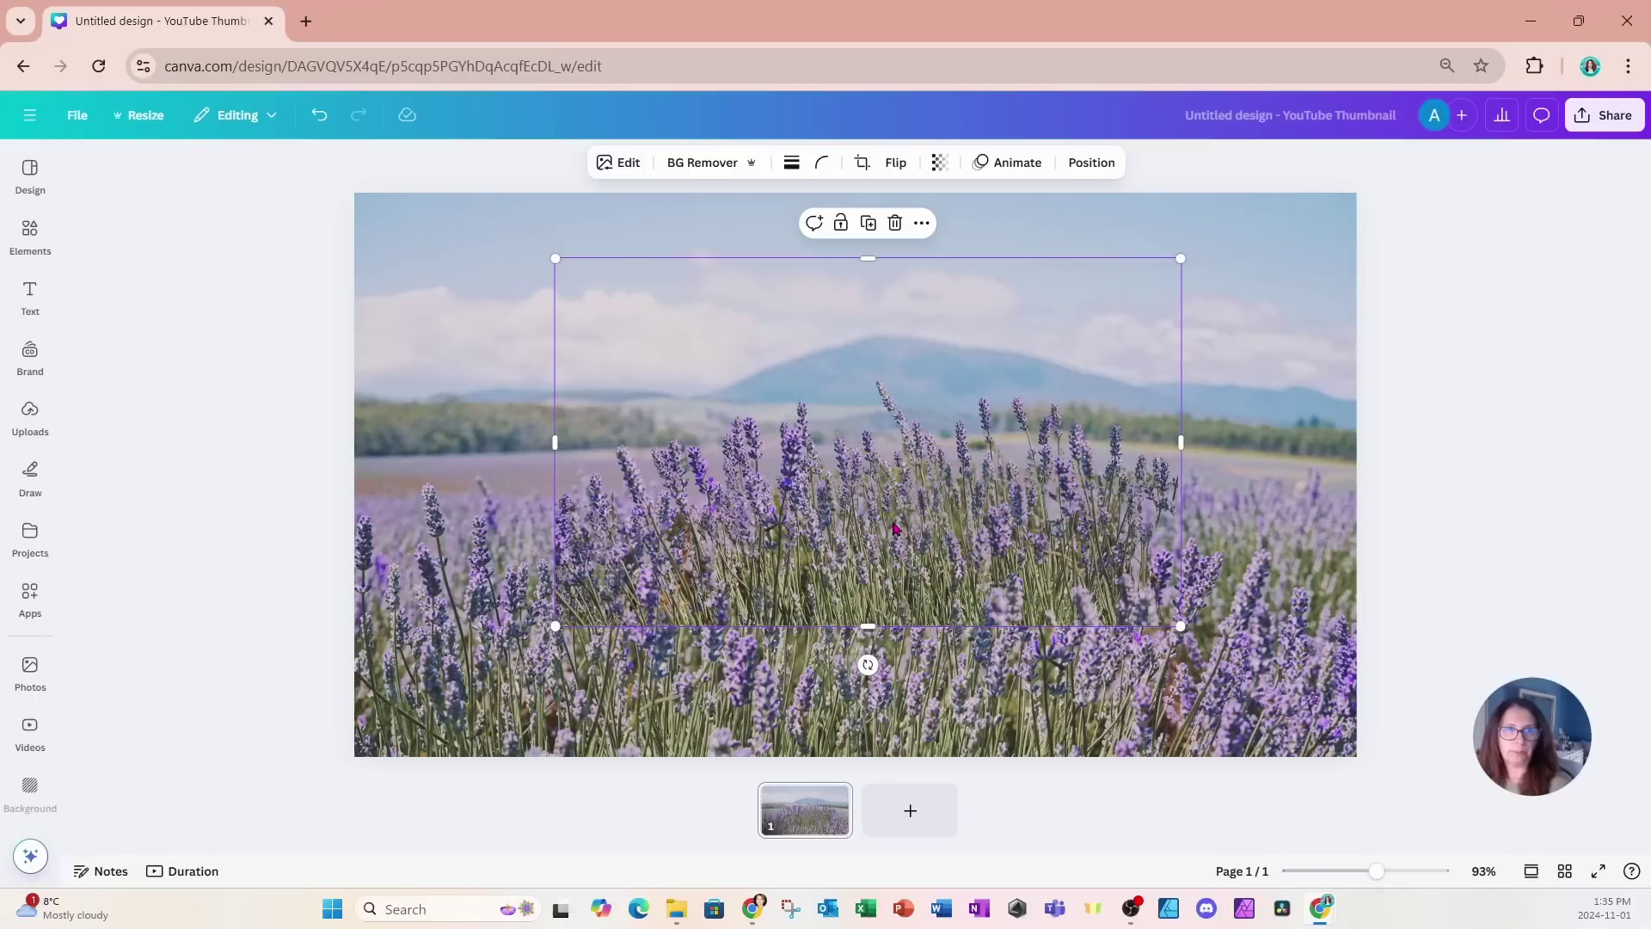
- Make two more lavender copies and move all three off the page's right edge
left_click(868, 225)
left_click(880, 241)
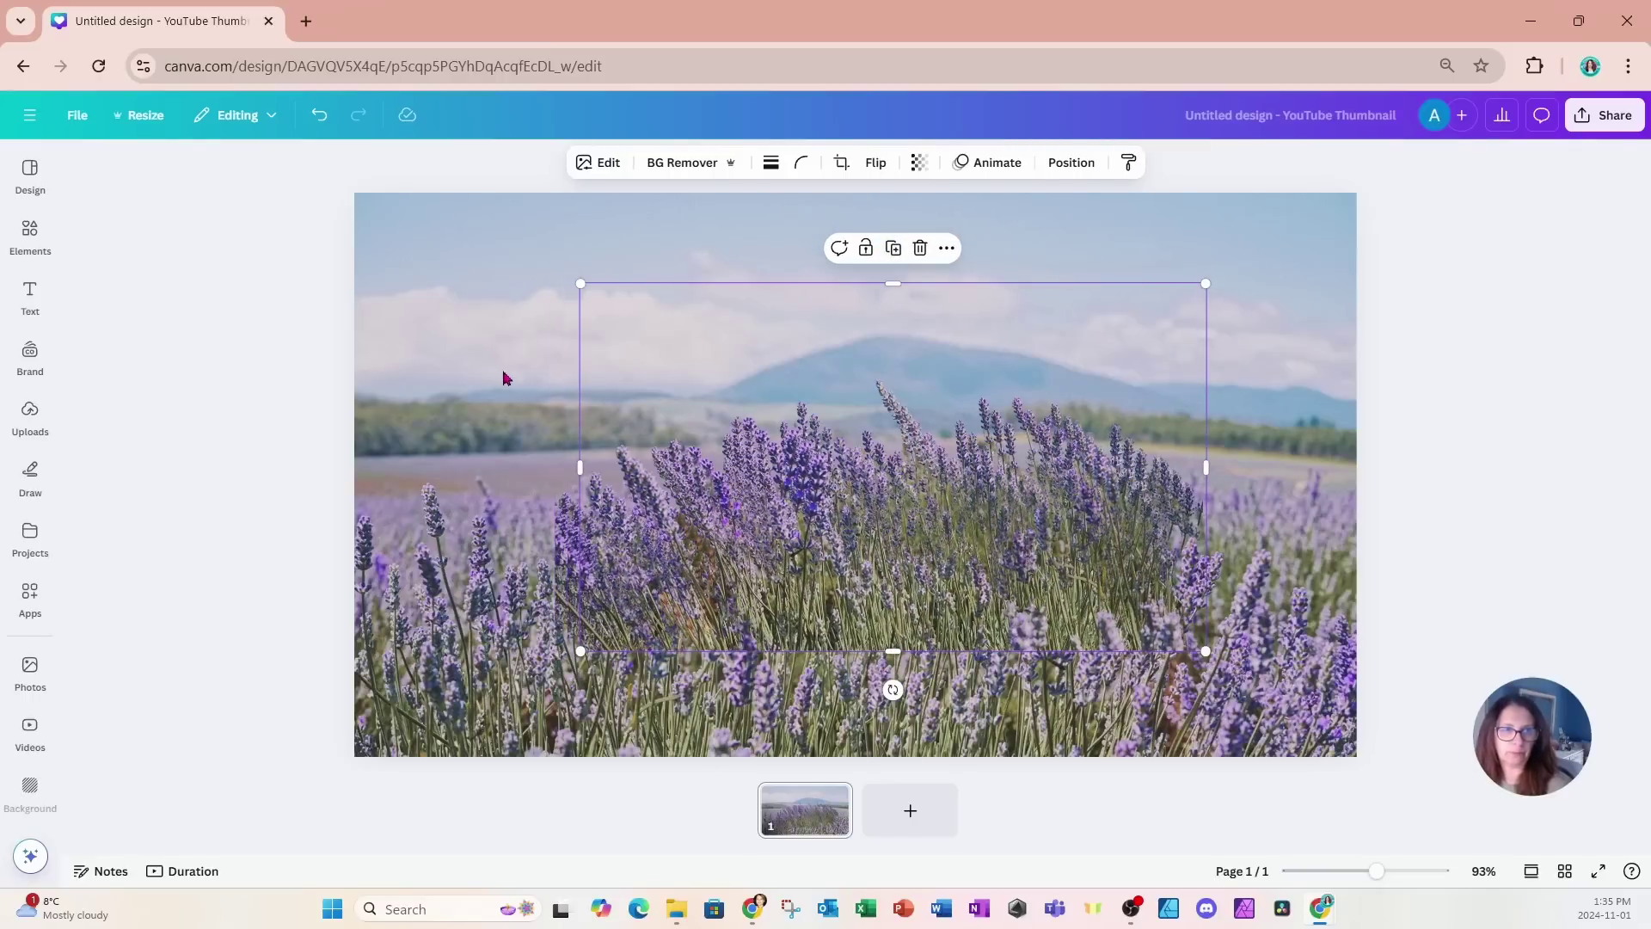
left_click_drag(503, 370, 873, 560)
left_click_drag(634, 572, 1302, 413)
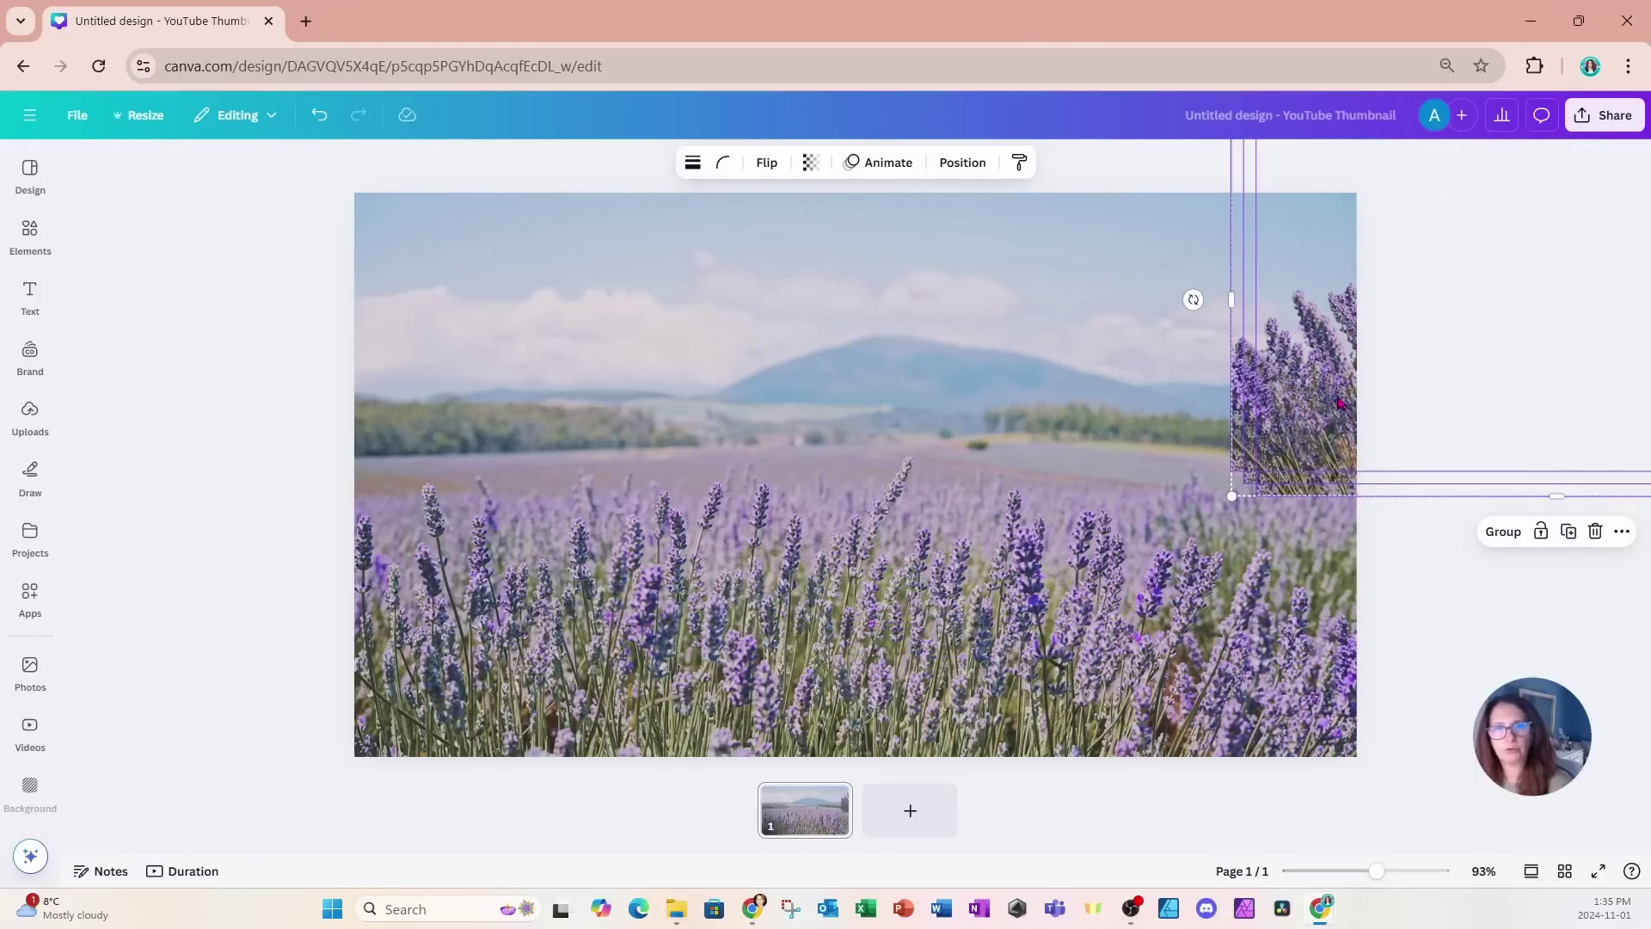
- Add a heading text box reading 'LAVENDER'
left_click(898, 731)
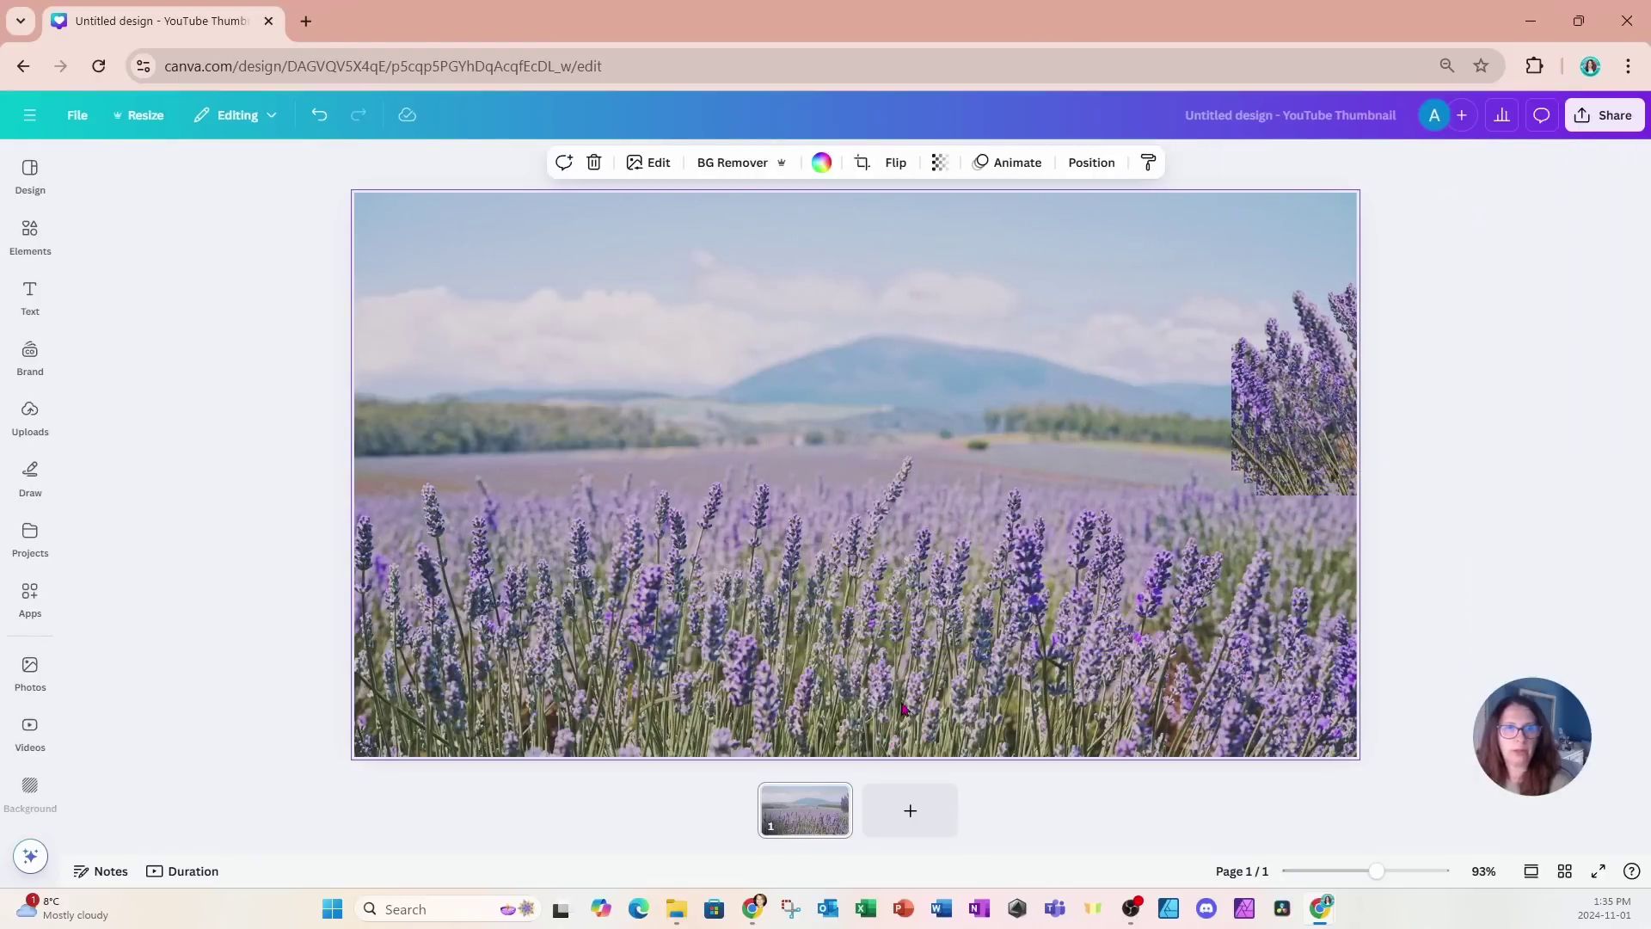
left_click(30, 297)
left_click(94, 344)
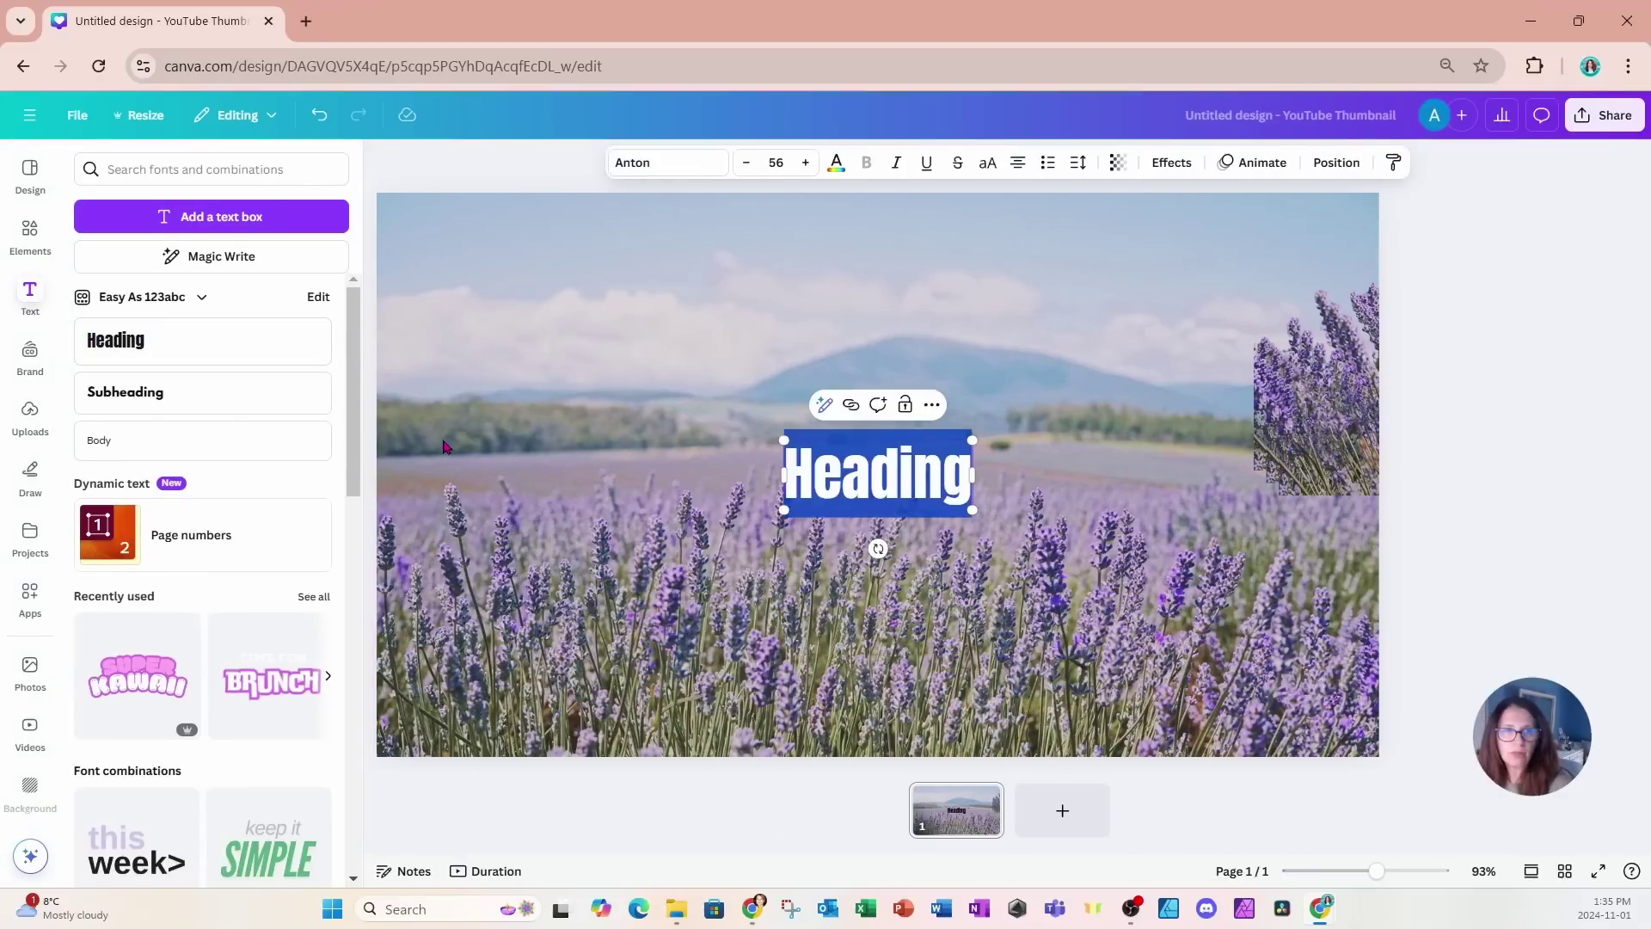
type("la")
key("BackSpace")
key("BackSpace")
type("LA")
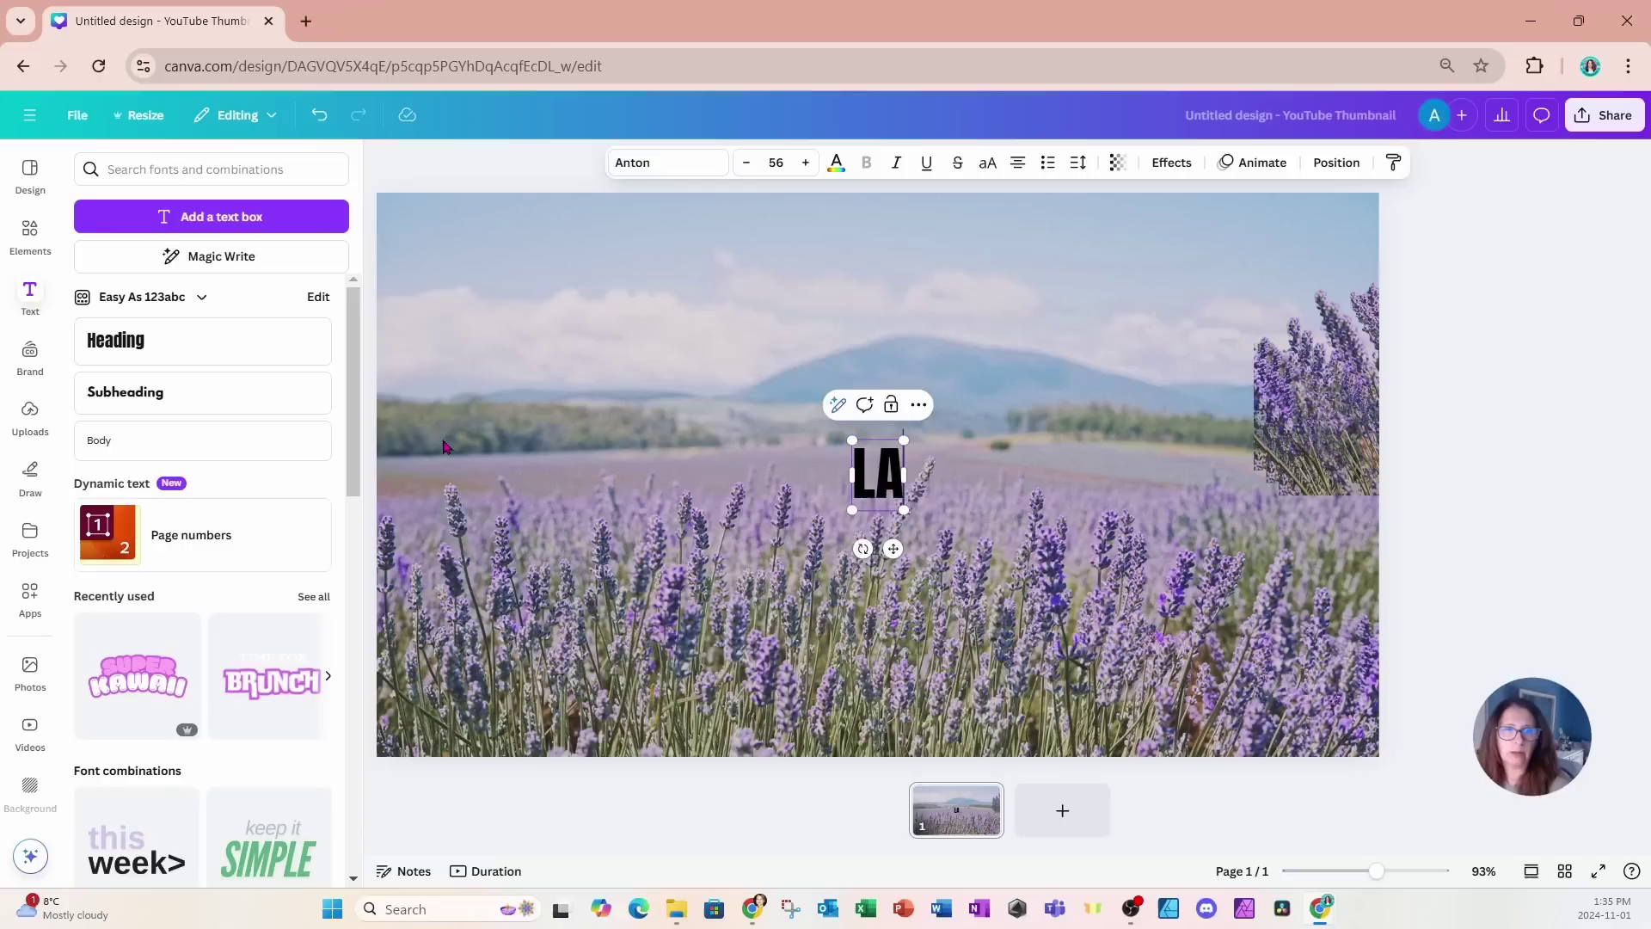
type("VENDER")
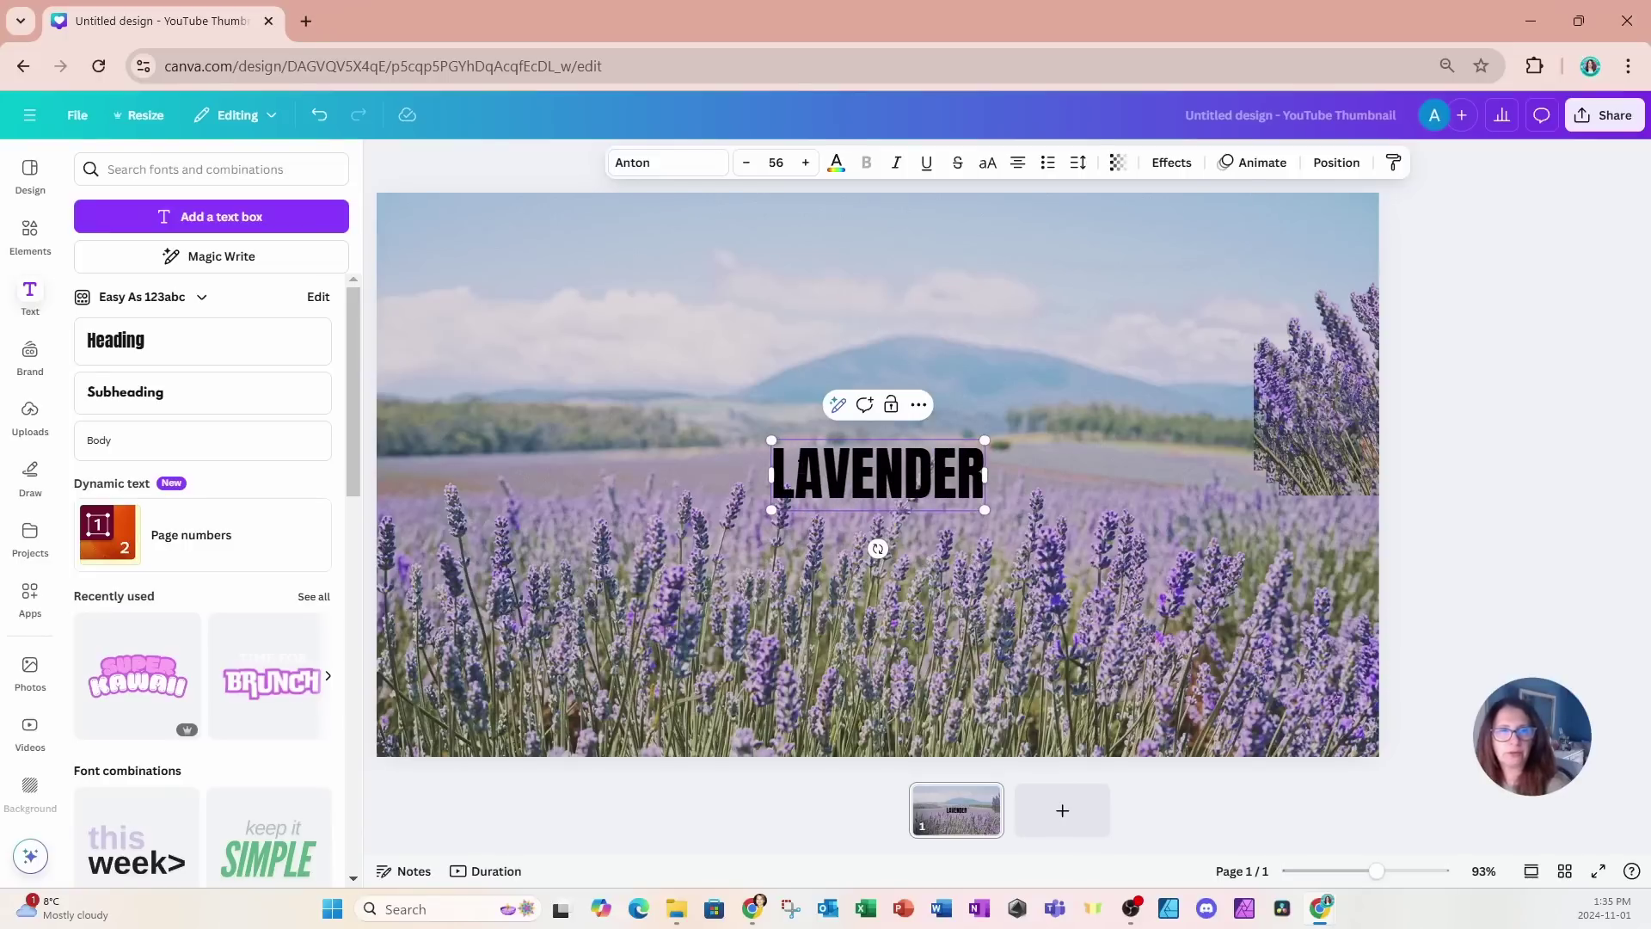
- Set the heading font to Zuume Rough Bold and enlarge it to size 255
left_click(668, 166)
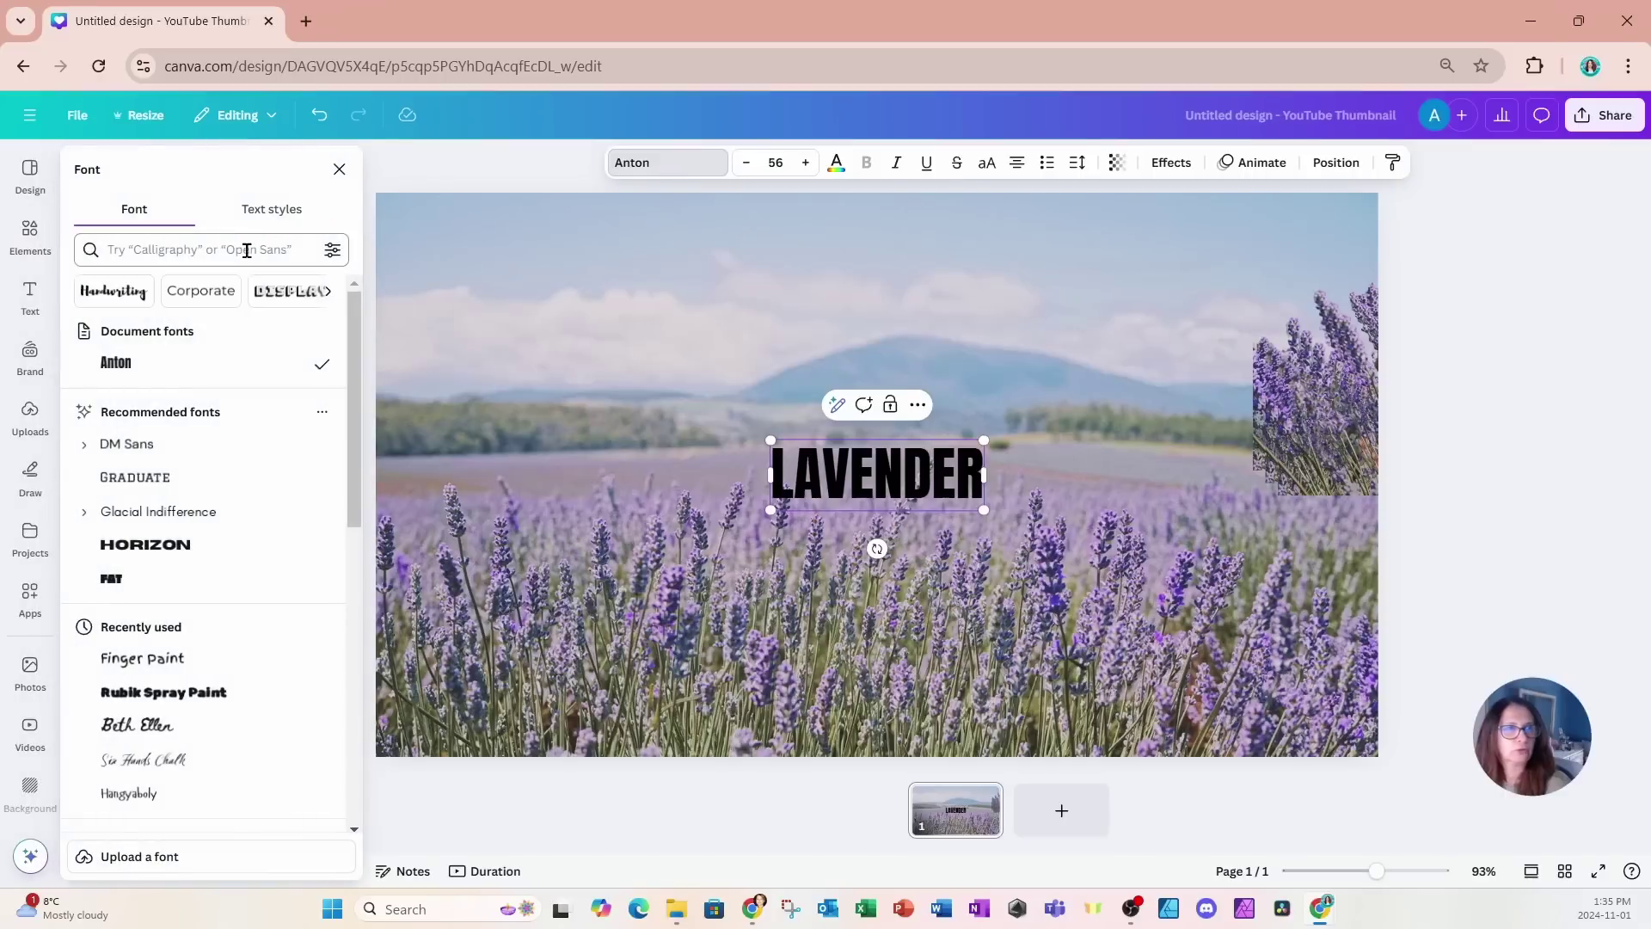
left_click(246, 250)
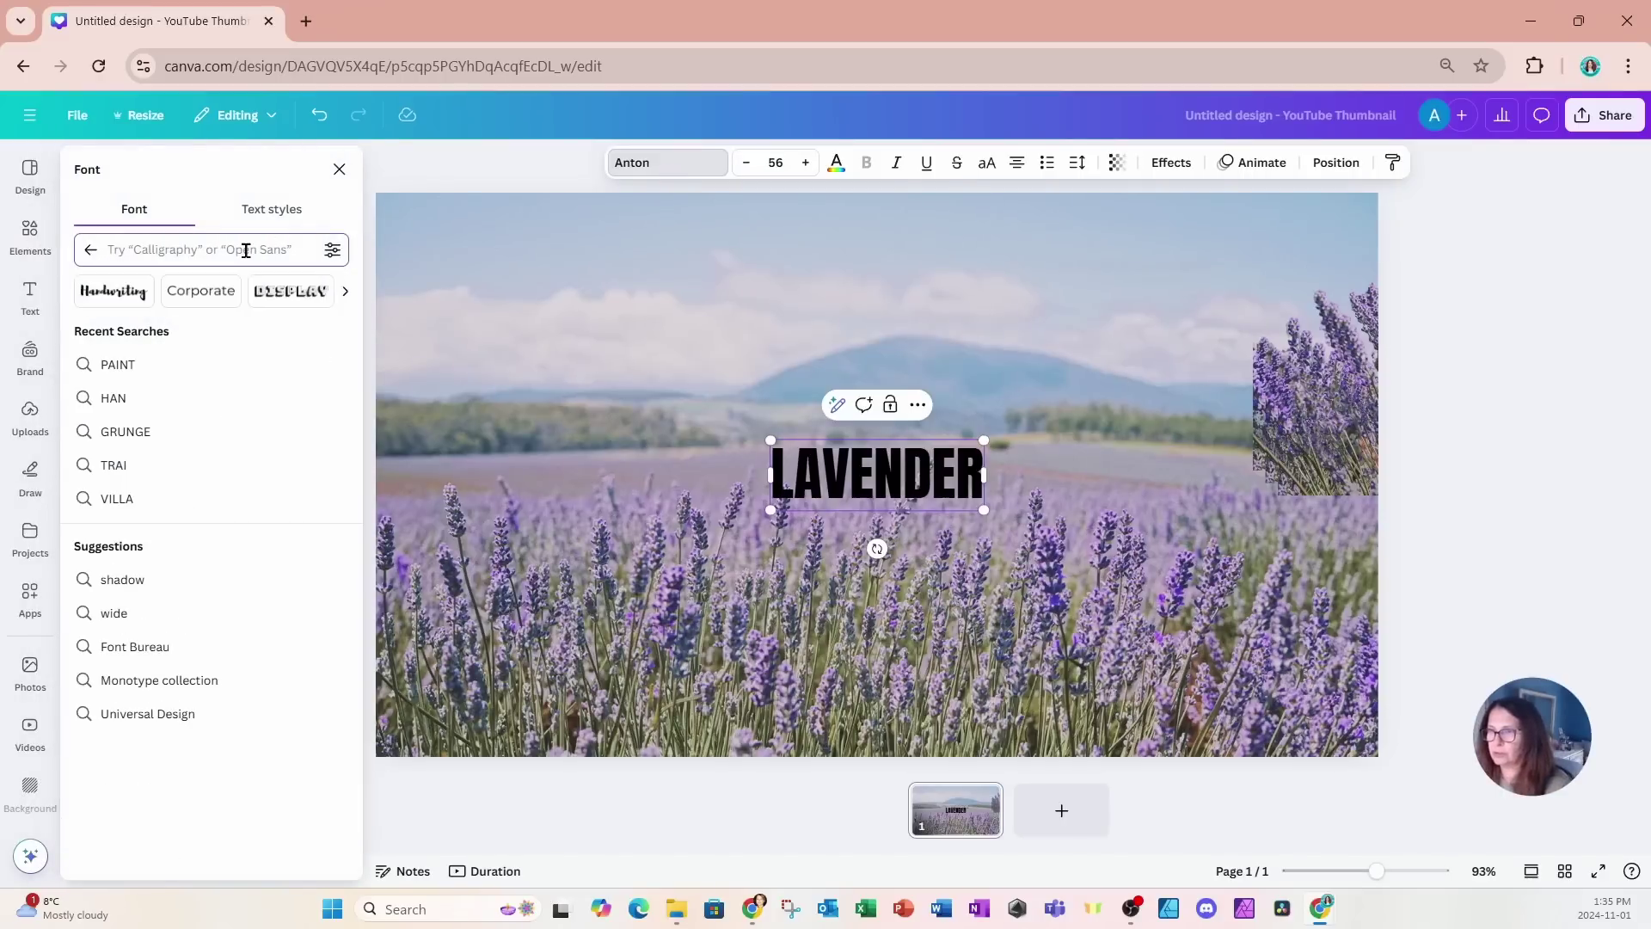
type("ZU")
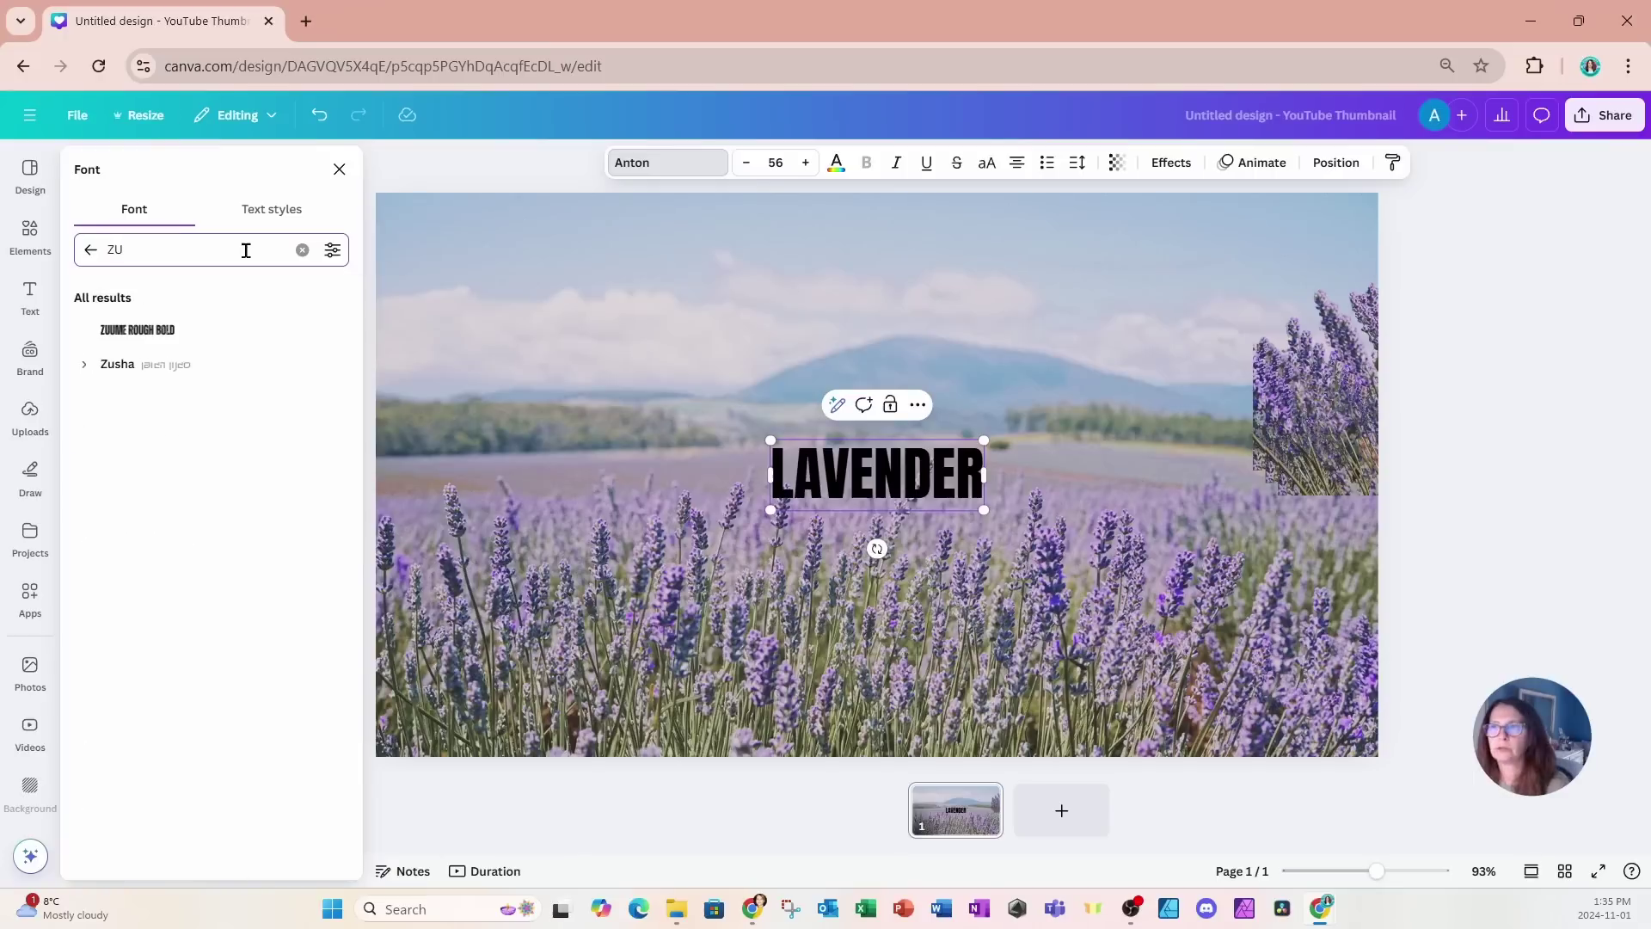
type("U")
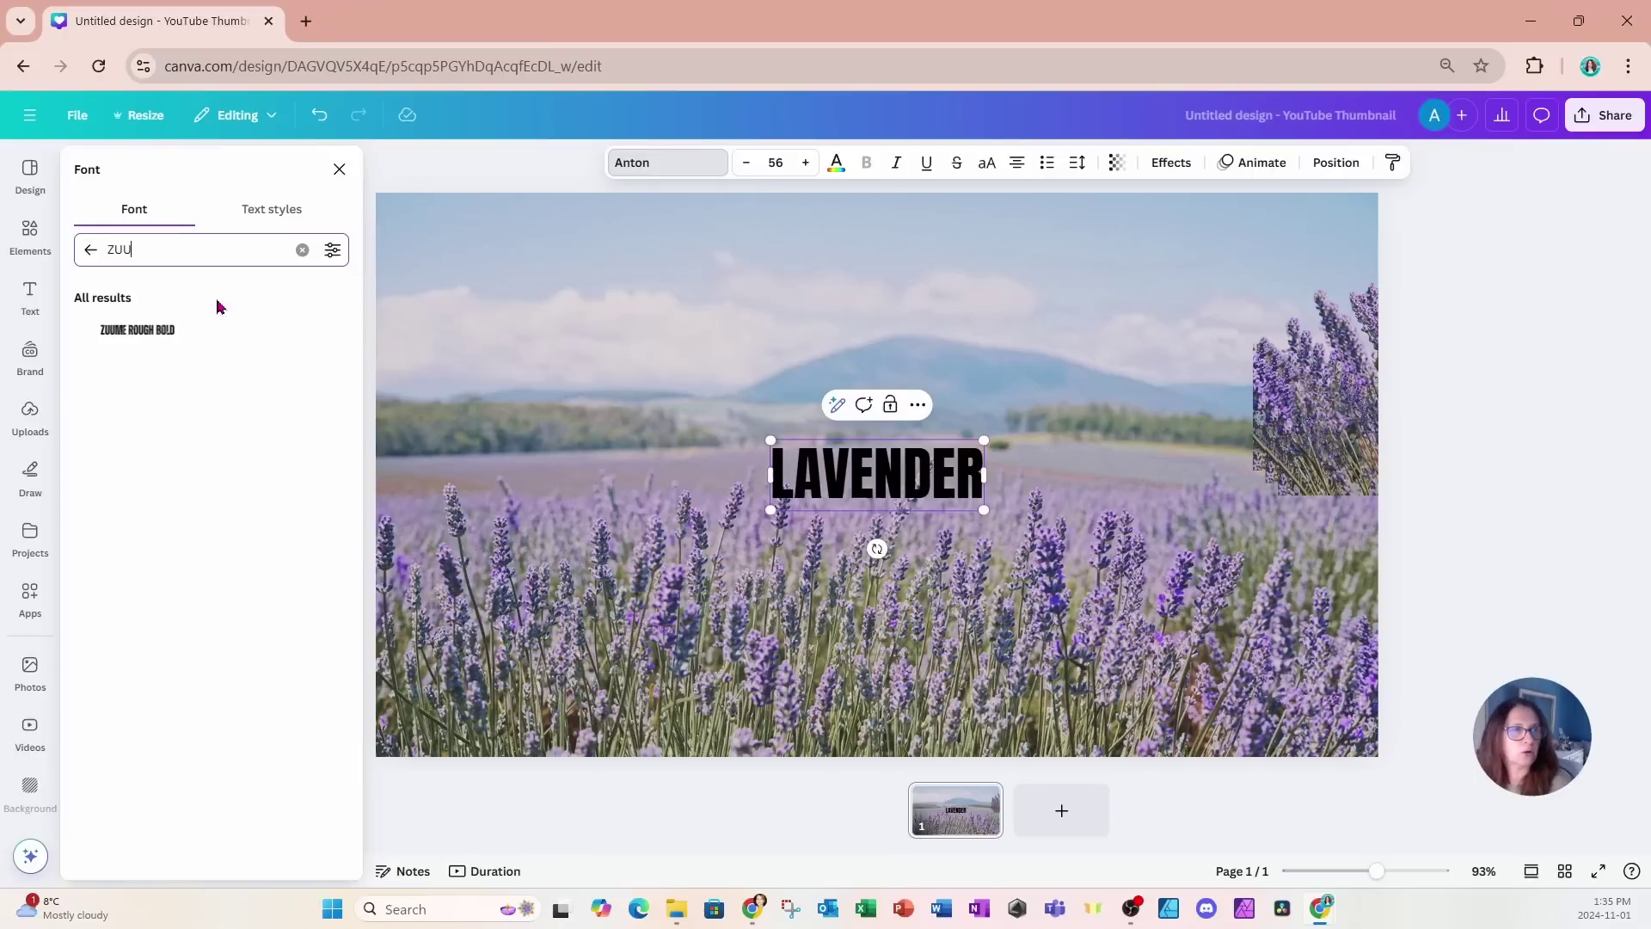
left_click(159, 343)
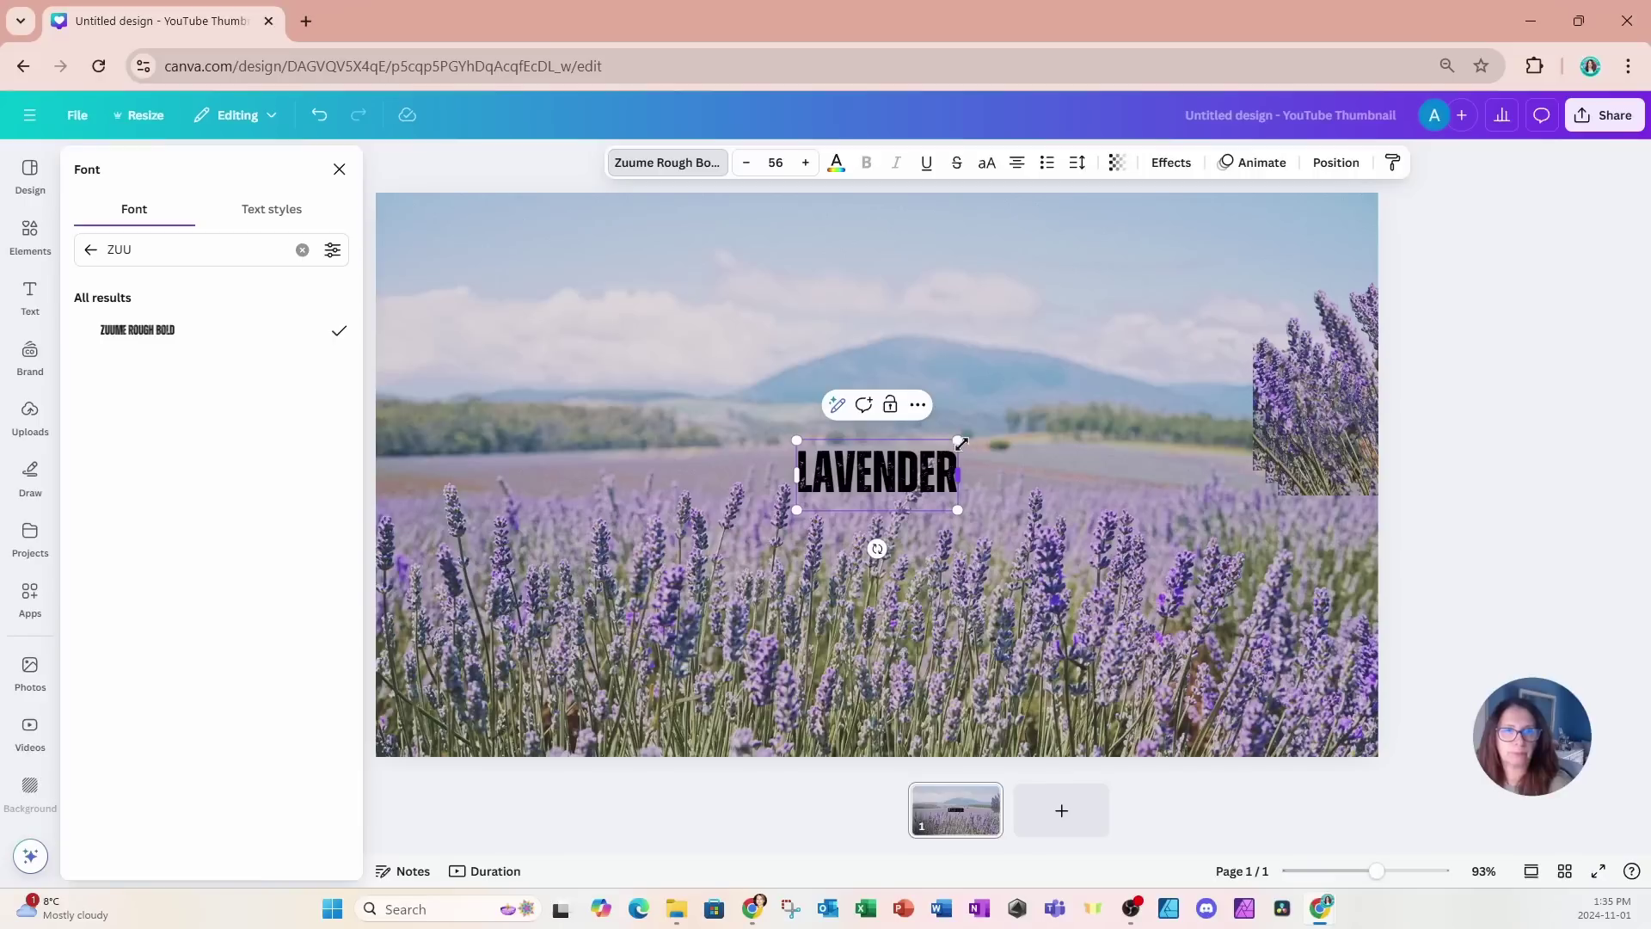
left_click_drag(957, 440, 1200, 335)
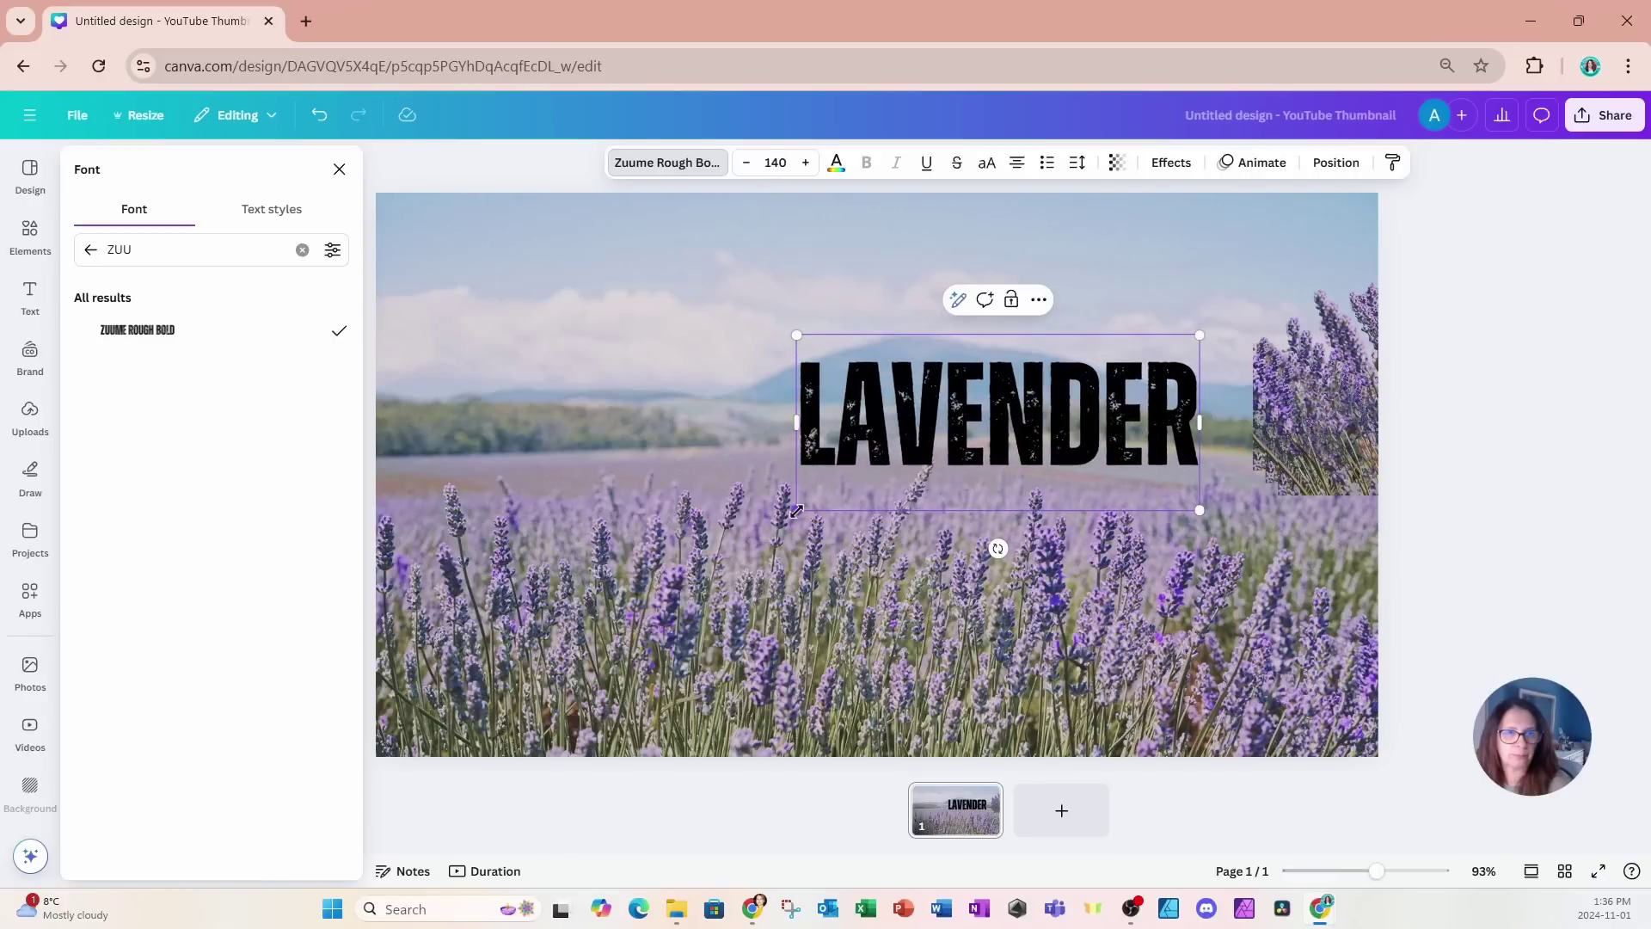
left_click_drag(796, 509, 470, 663)
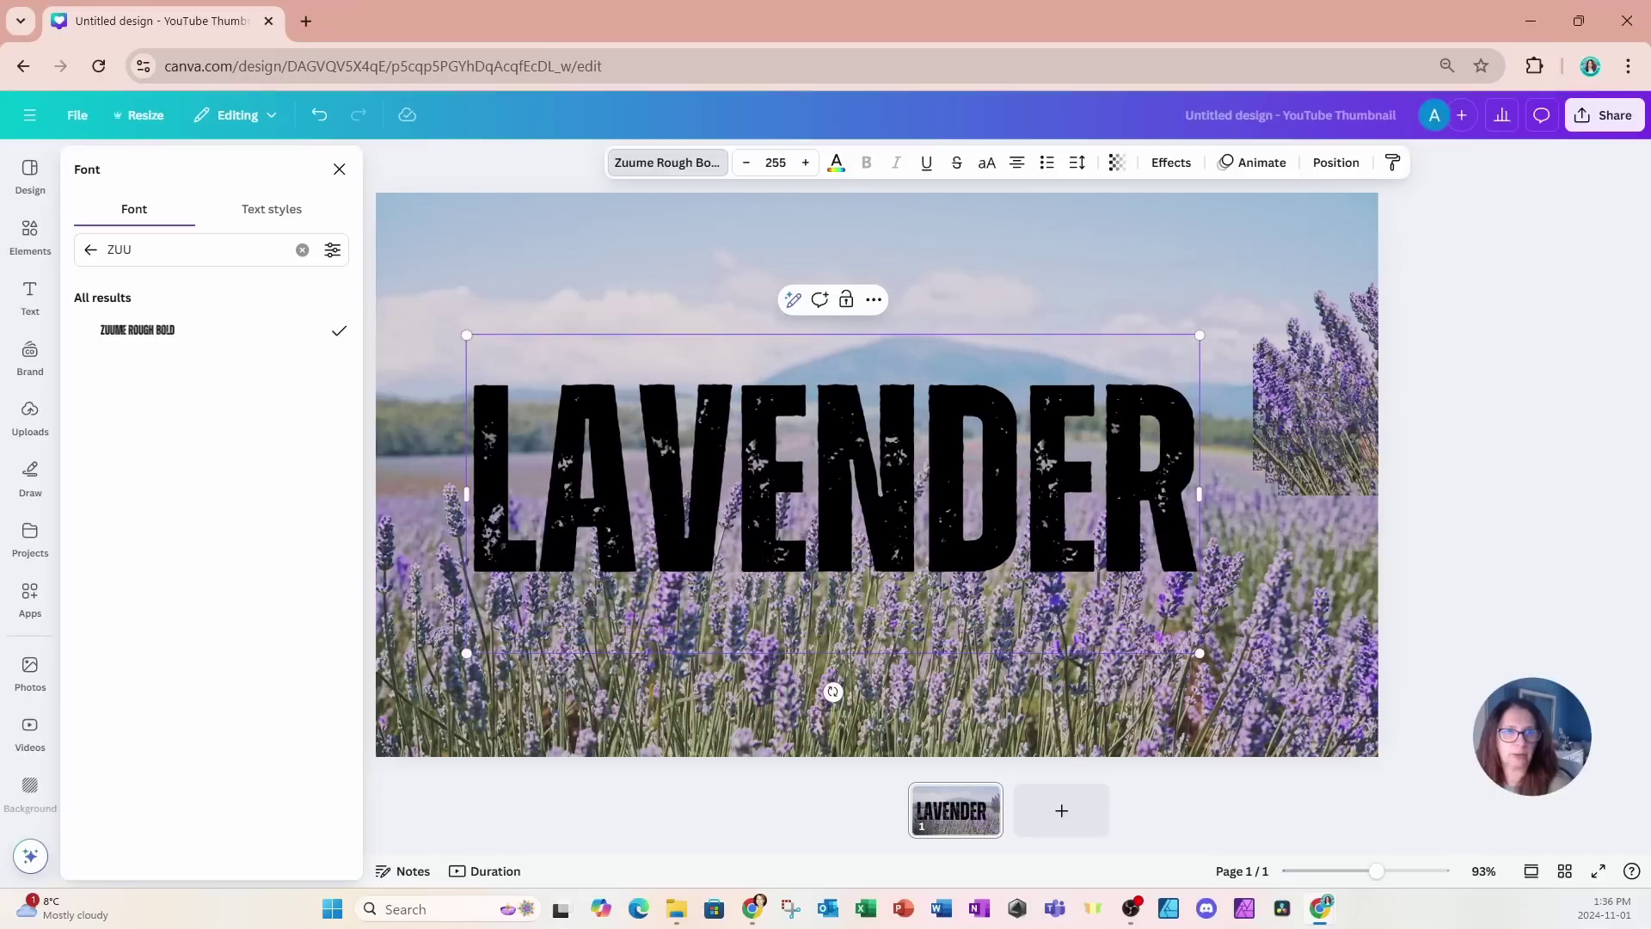
- Centre the LAVENDER text on the page and change its colour to white
left_click(863, 247)
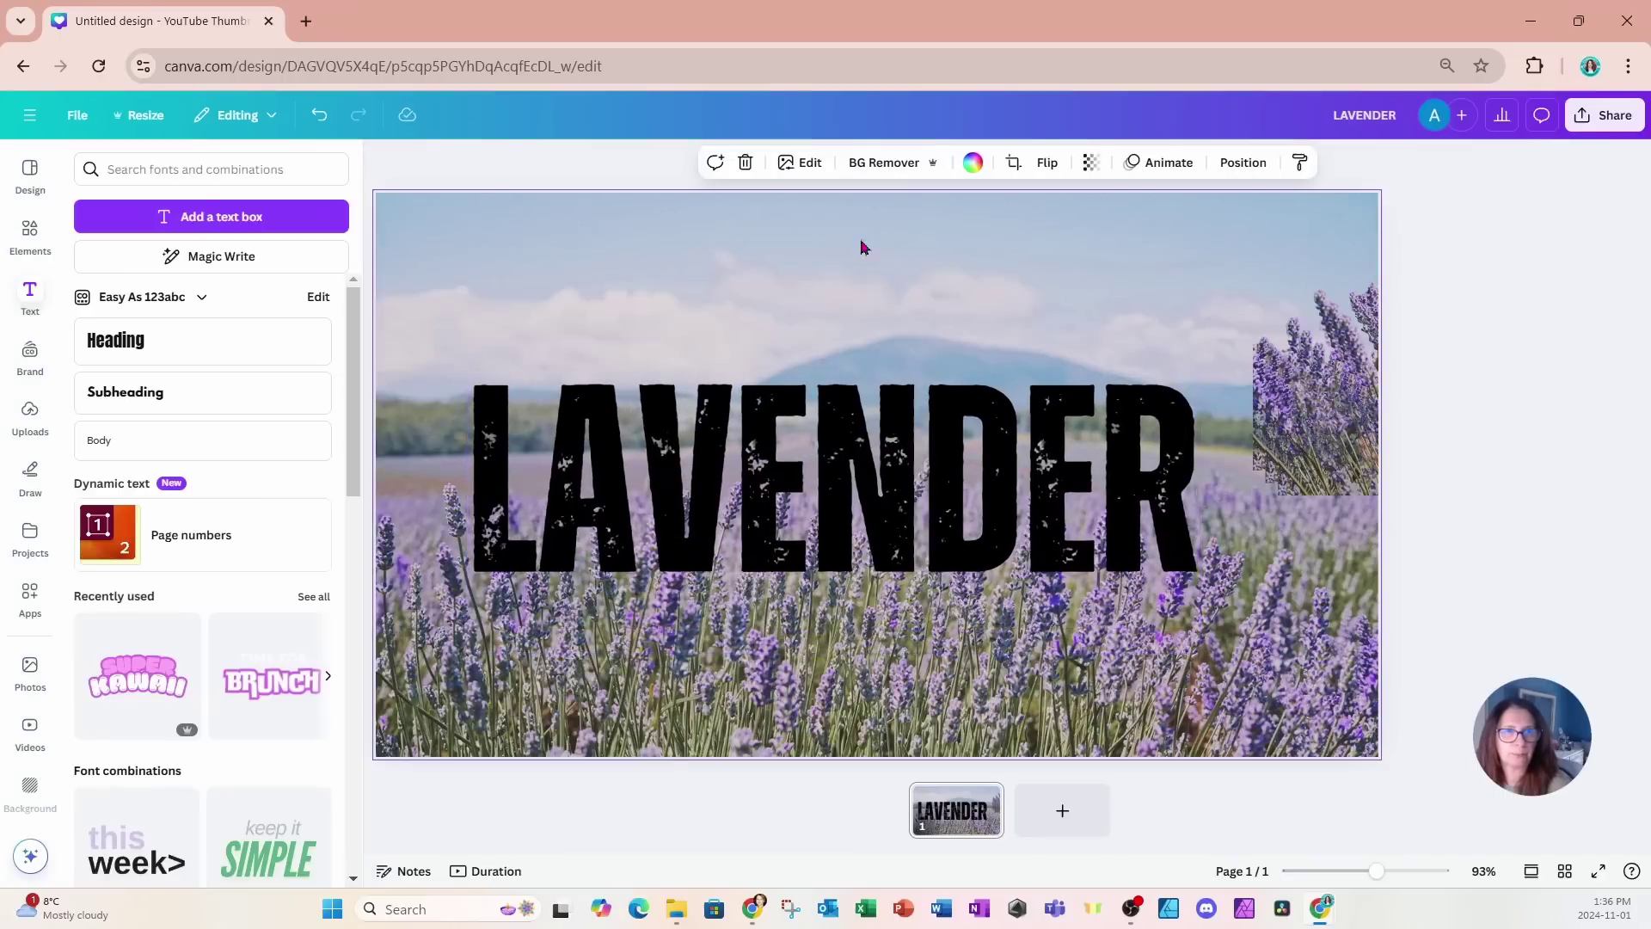
left_click(773, 441)
left_click_drag(773, 441, 812, 442)
left_click(835, 163)
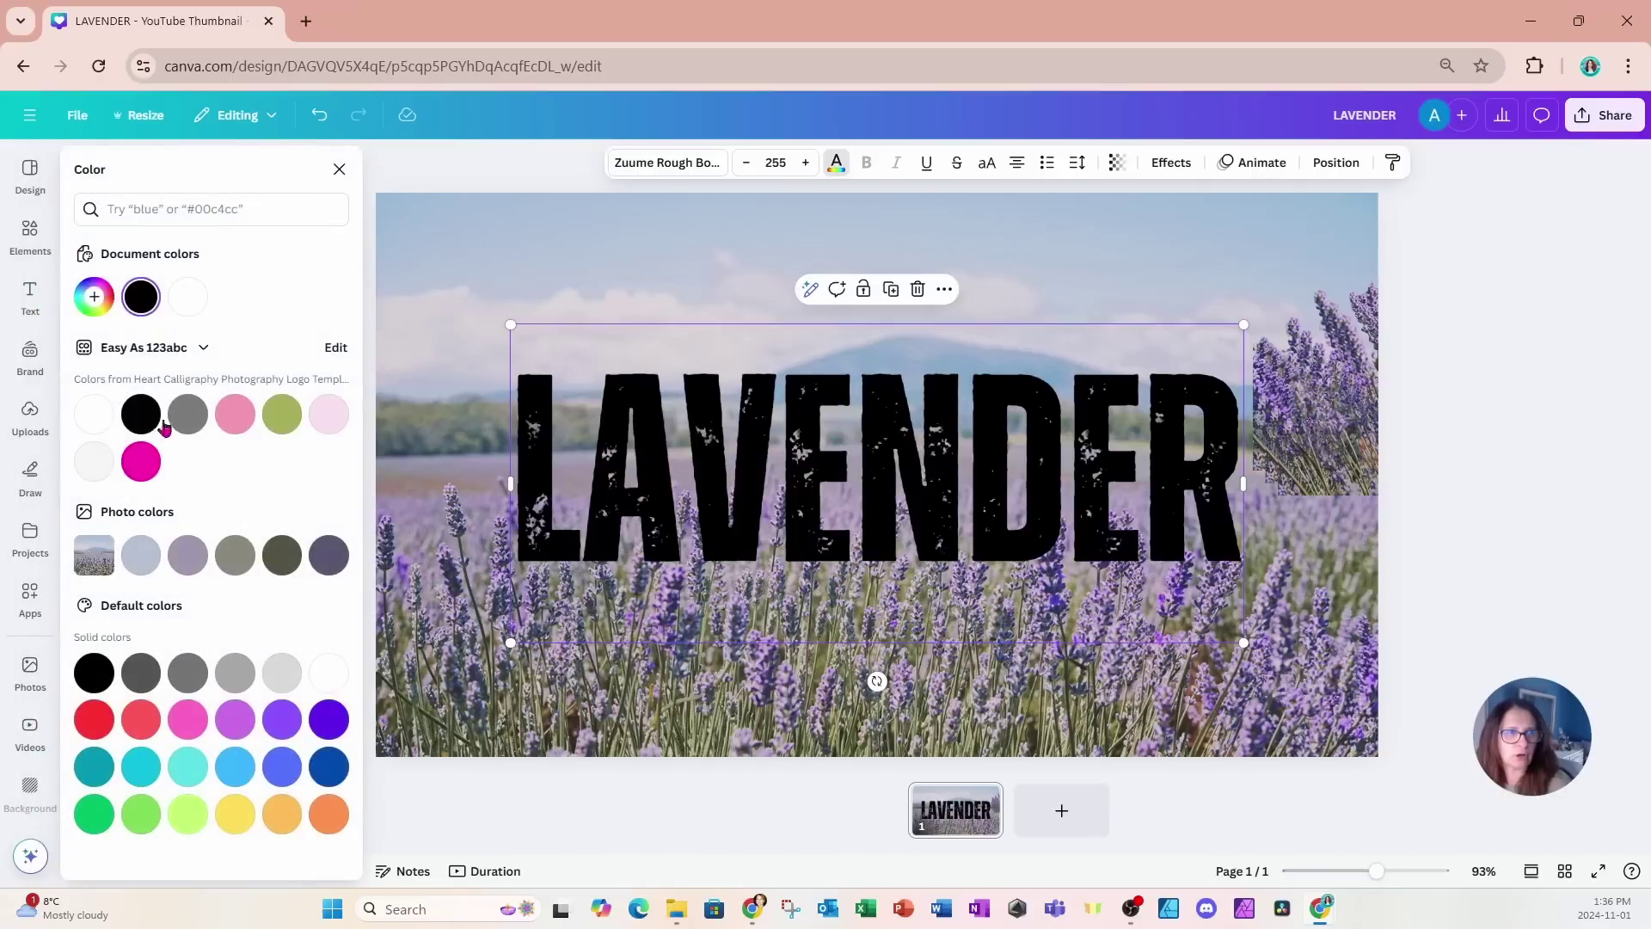
left_click(95, 416)
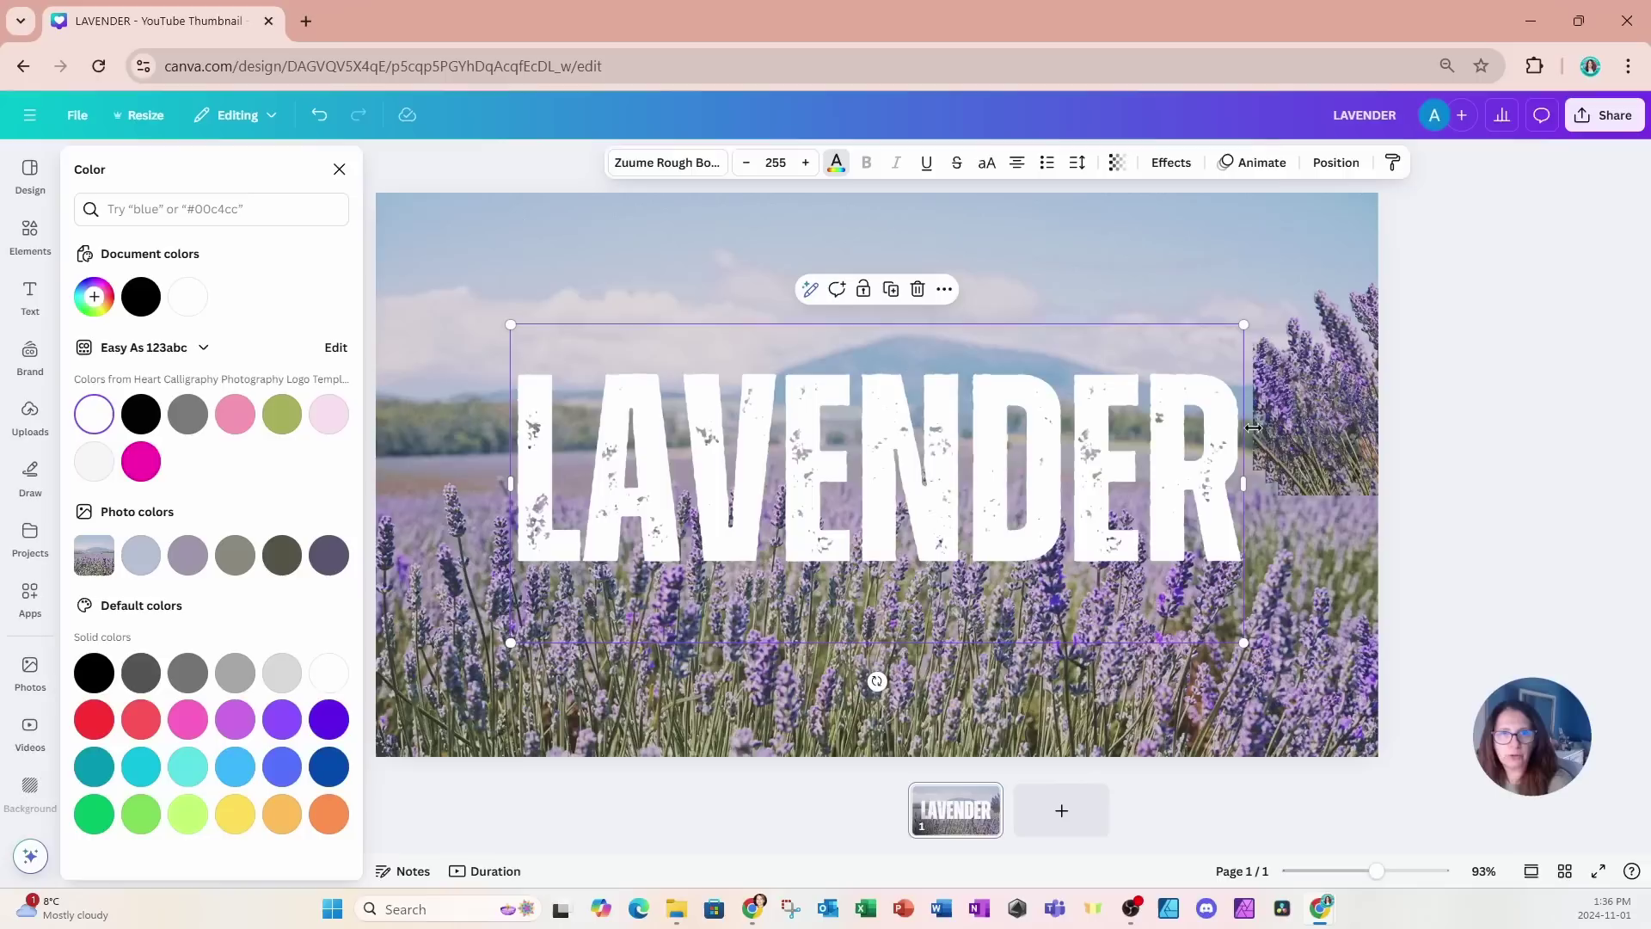
left_click(1294, 447)
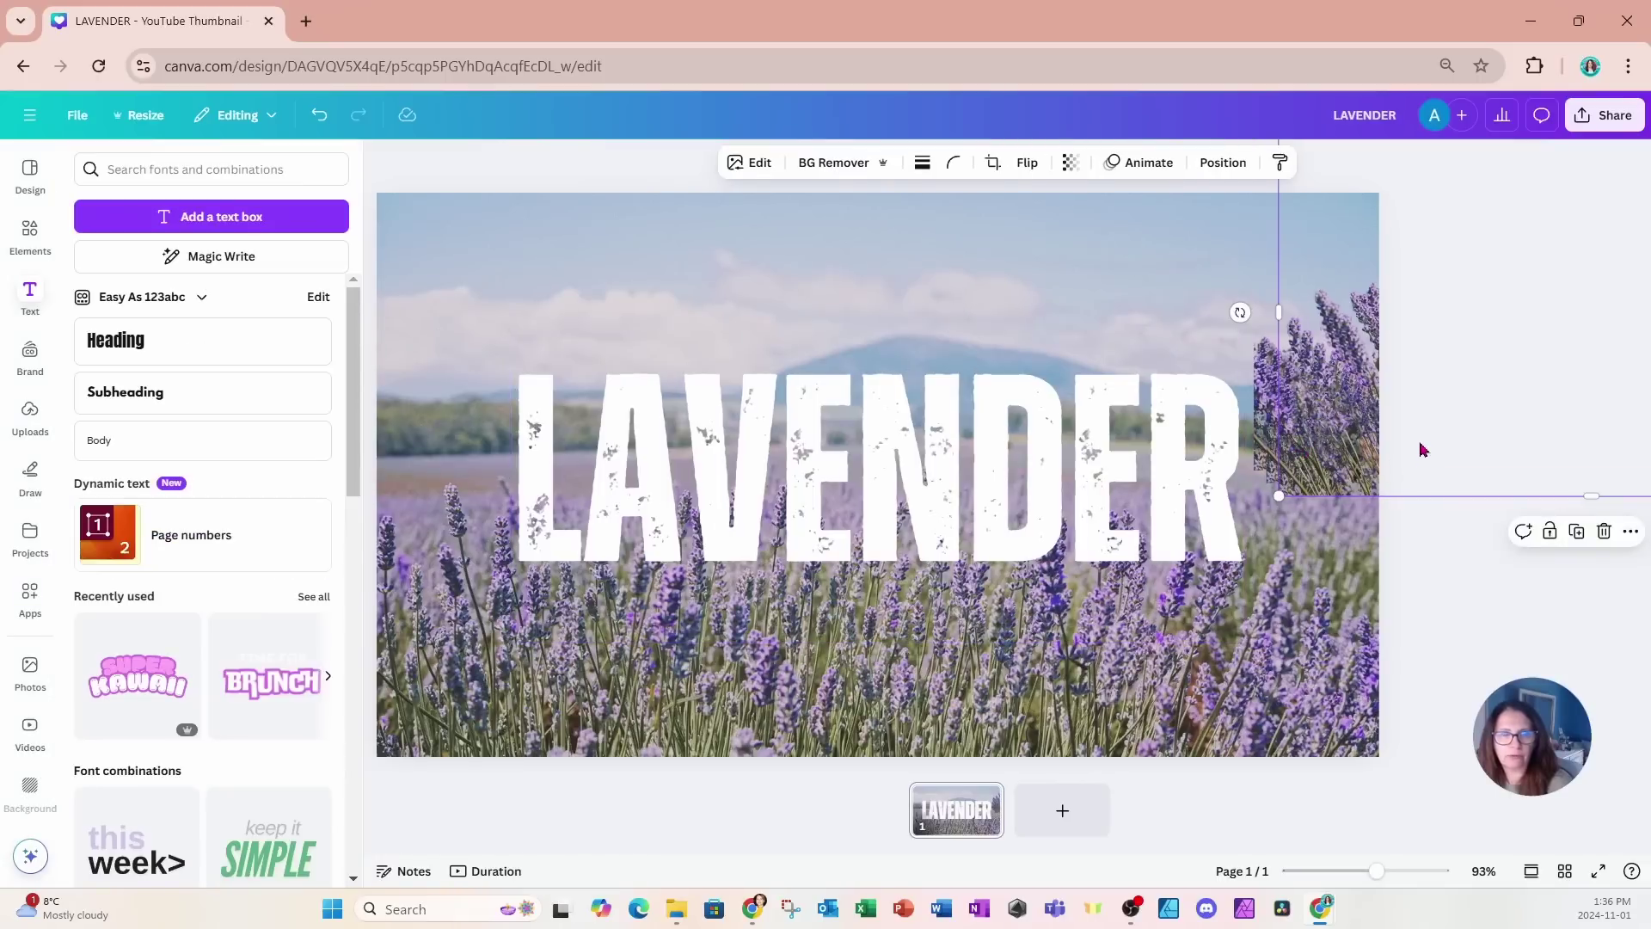
- Bring the off-page lavender copy onto the canvas and enlarge it to cover the page
left_click_drag(1420, 448, 985, 697)
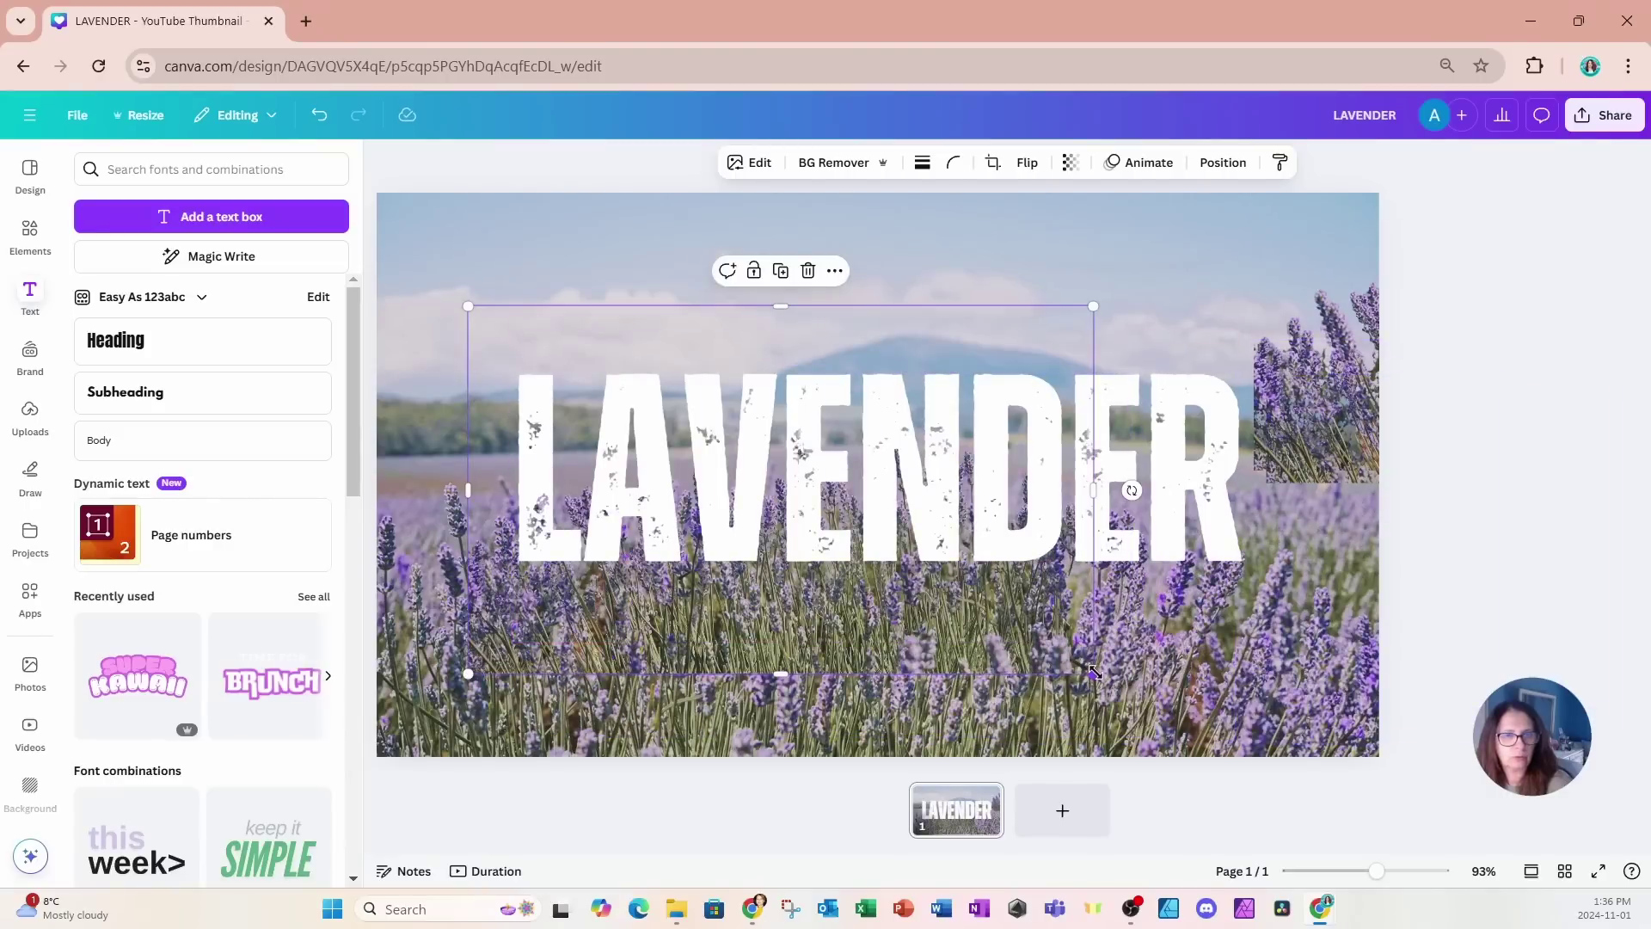
left_click_drag(1097, 675, 1427, 871)
left_click_drag(1315, 676, 1276, 550)
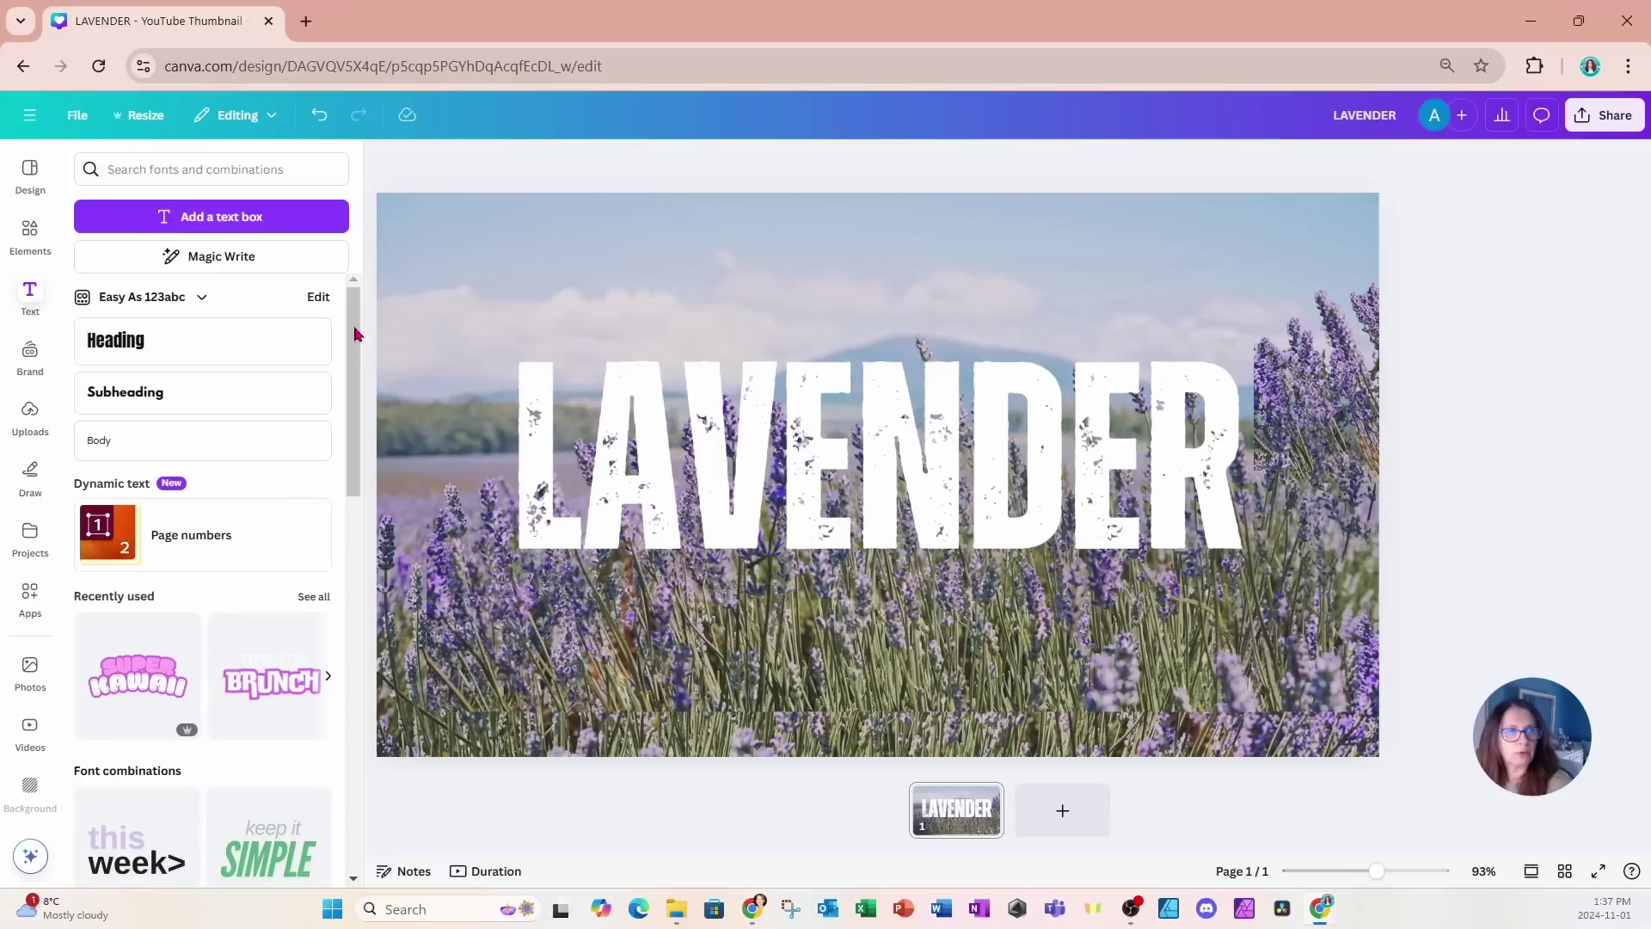
- Search Elements for 'PURPLE GRADIENT' and add a purple gradient graphic
left_click(31, 234)
left_click(121, 168)
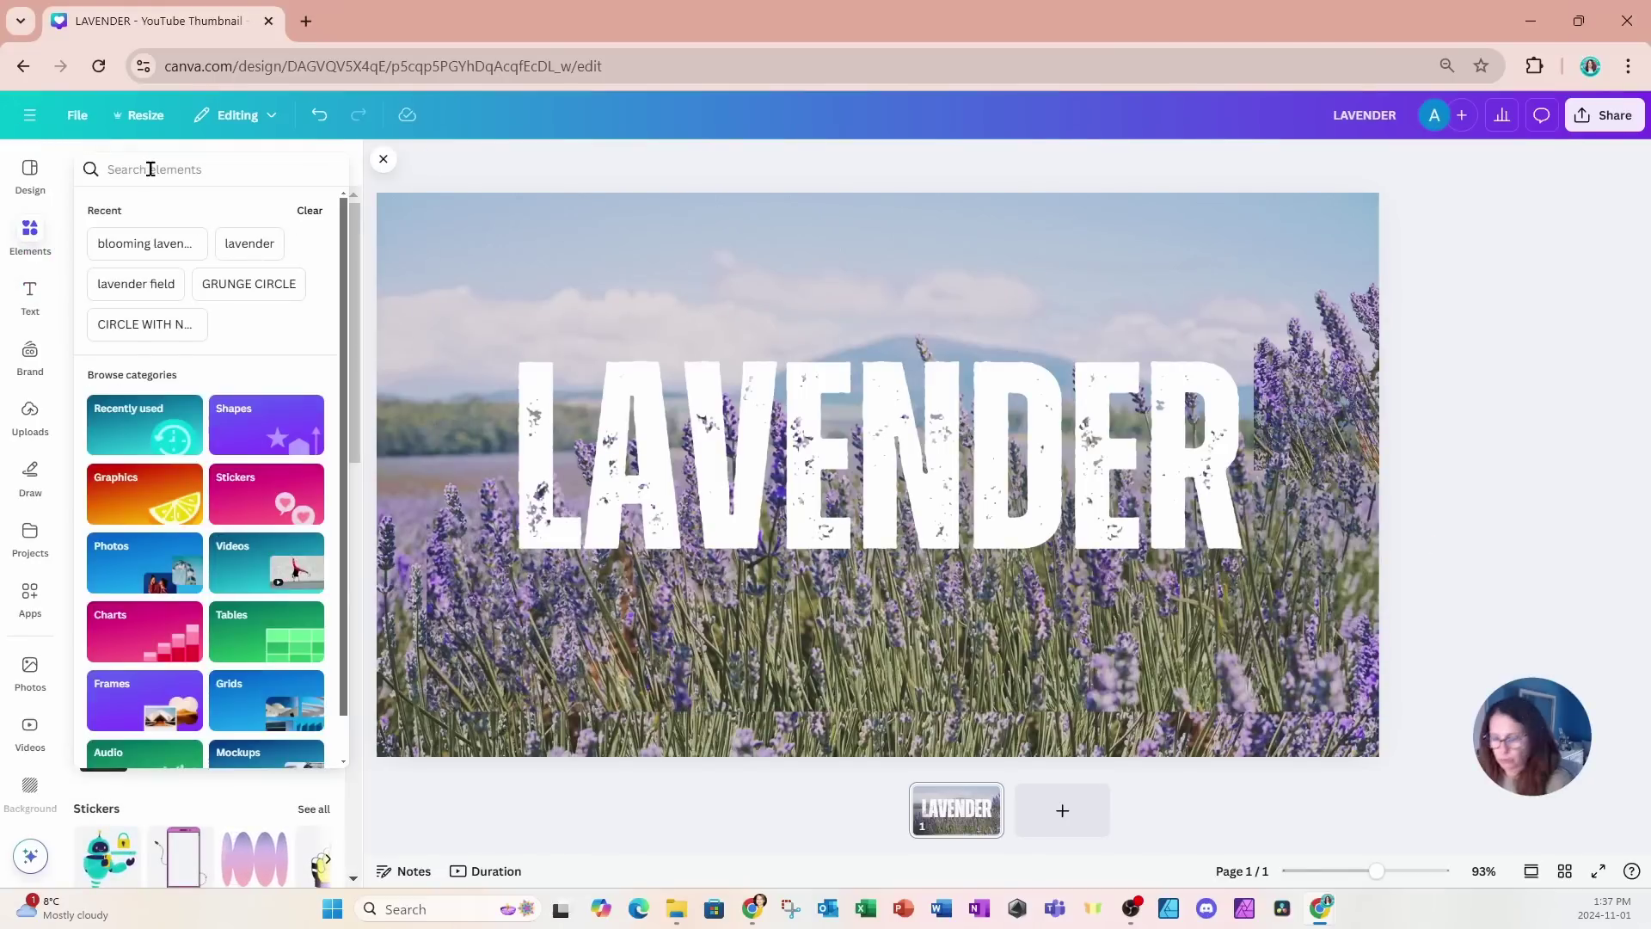
type("PURPLE GRADIENT")
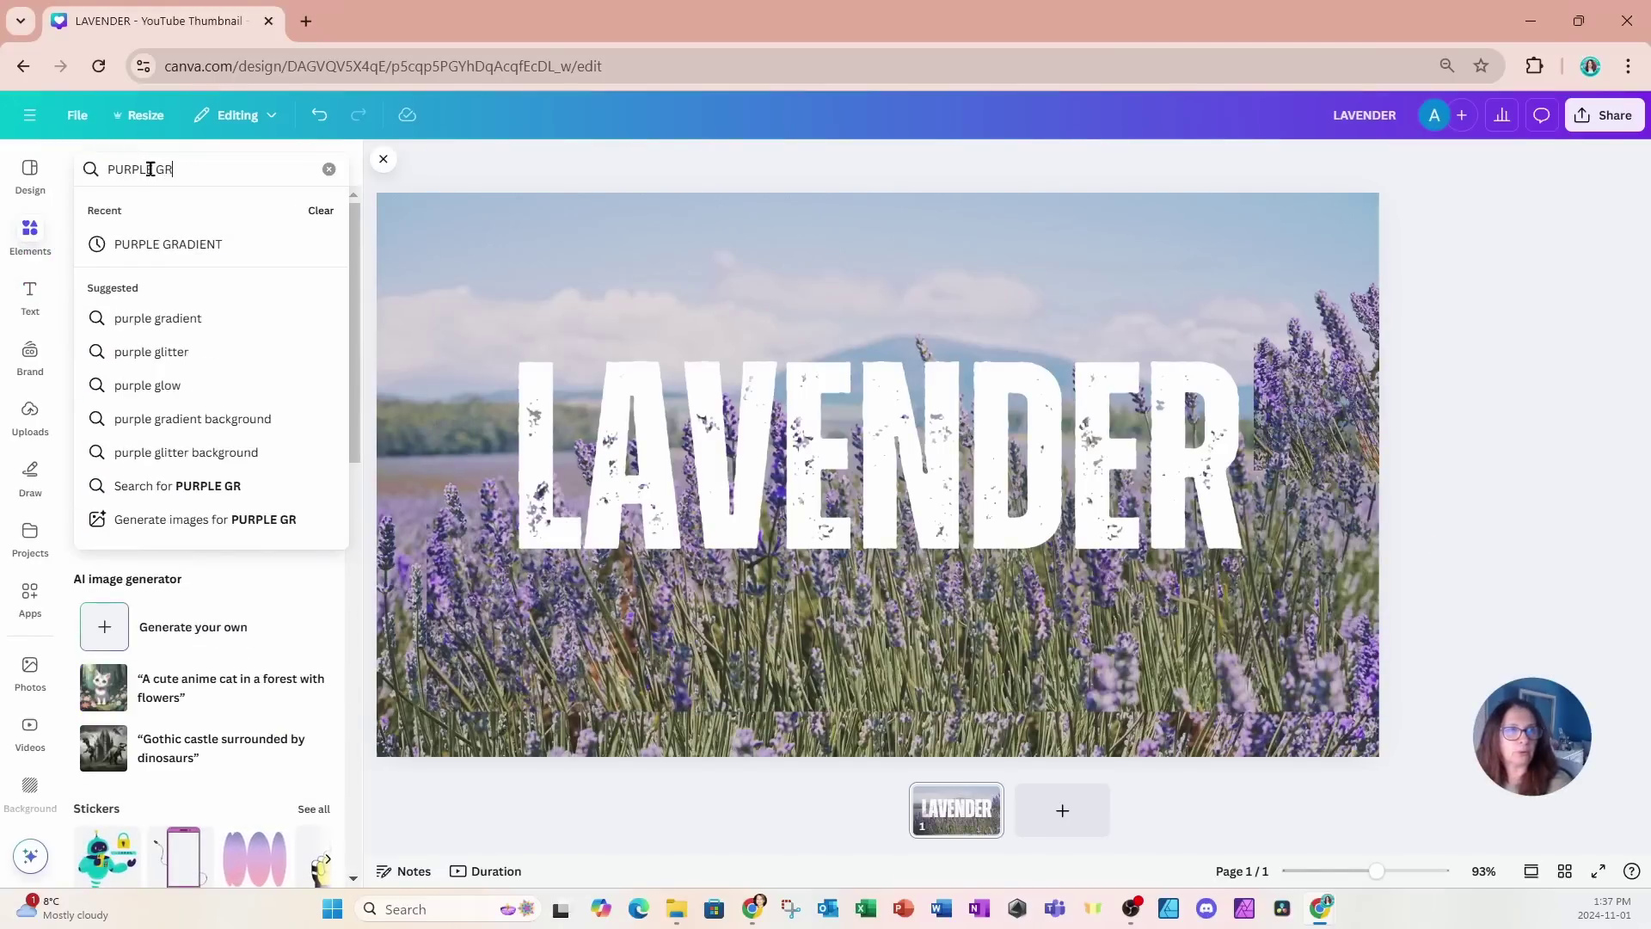
key("Return")
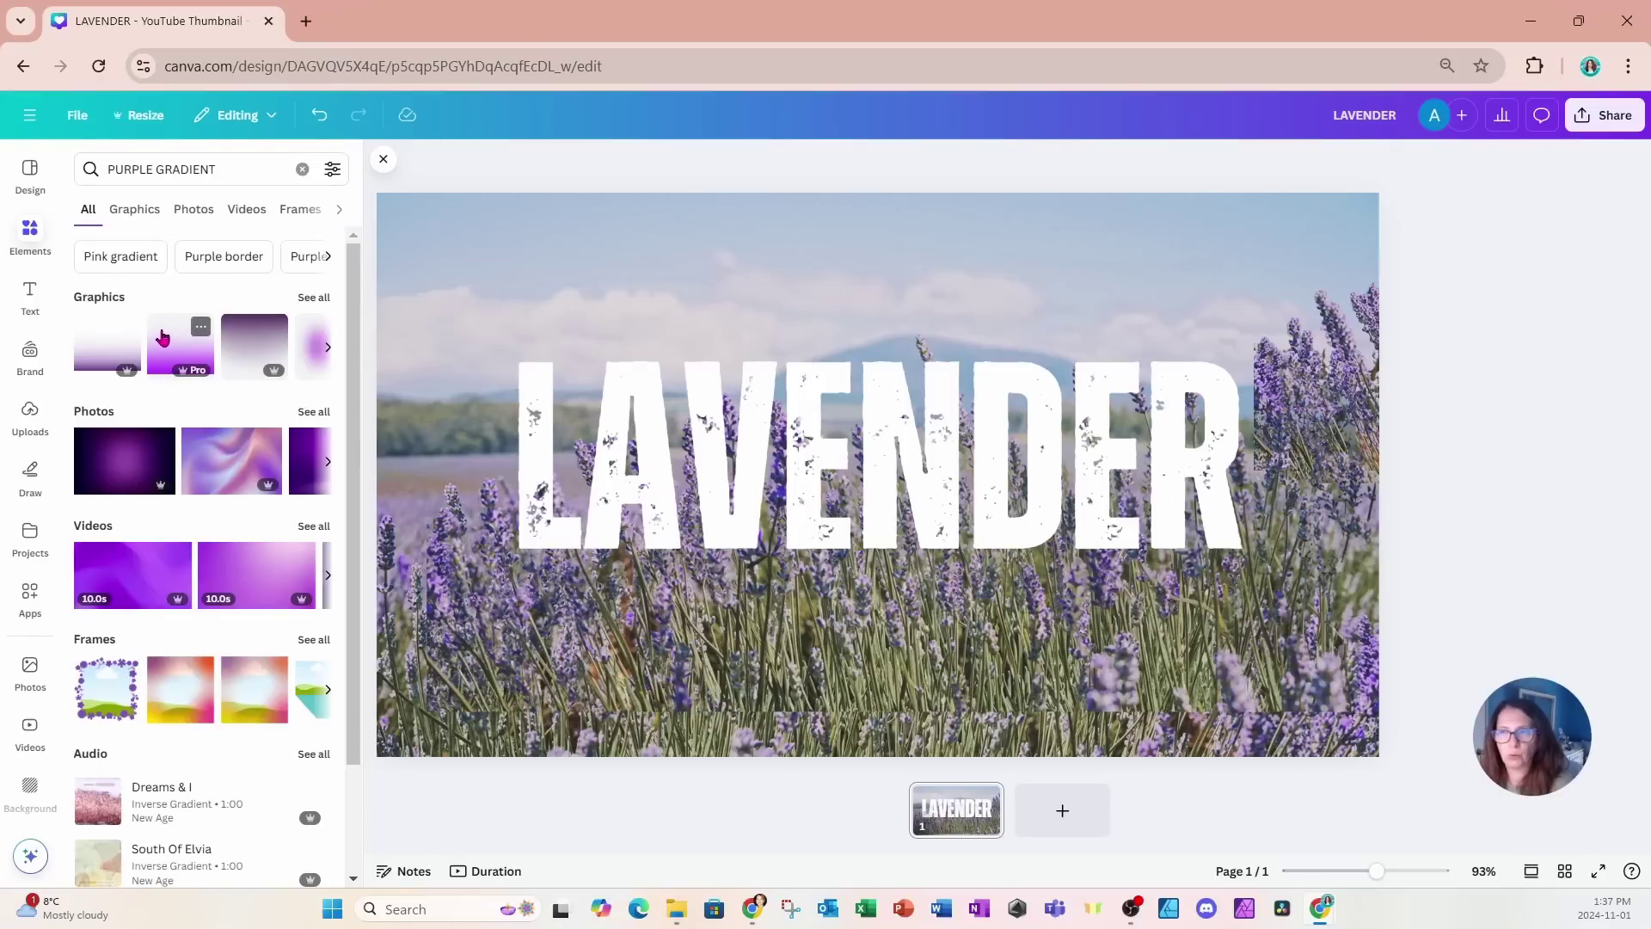
left_click(162, 335)
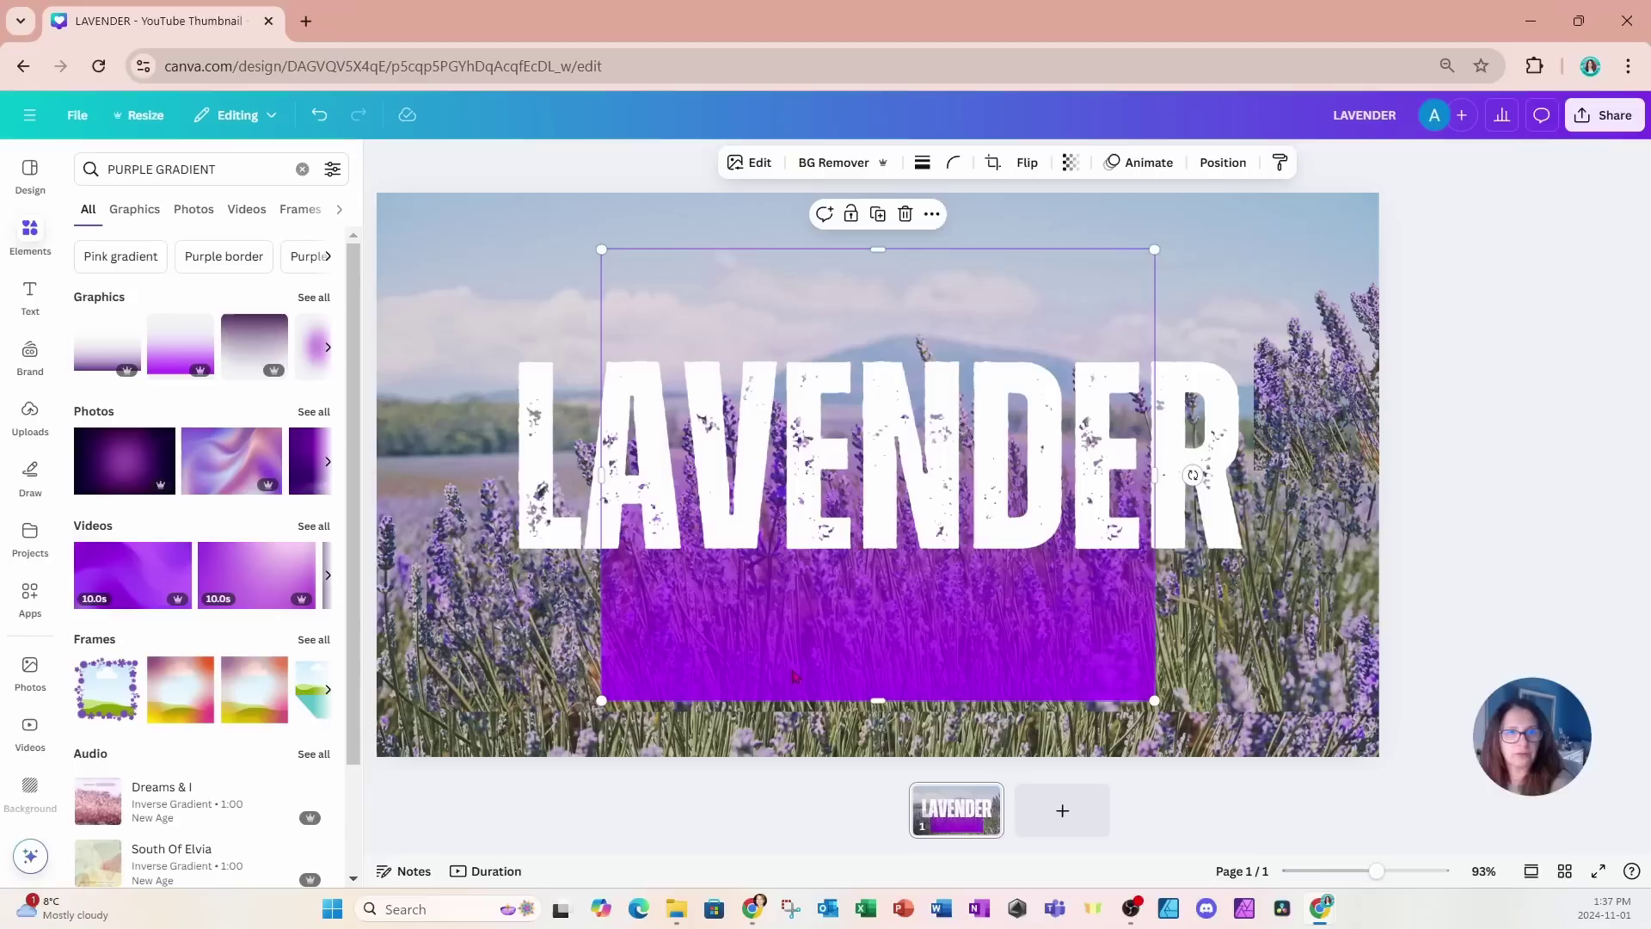
- Stretch and raise the purple gradient until it covers the whole canvas
left_click_drag(814, 677, 589, 725)
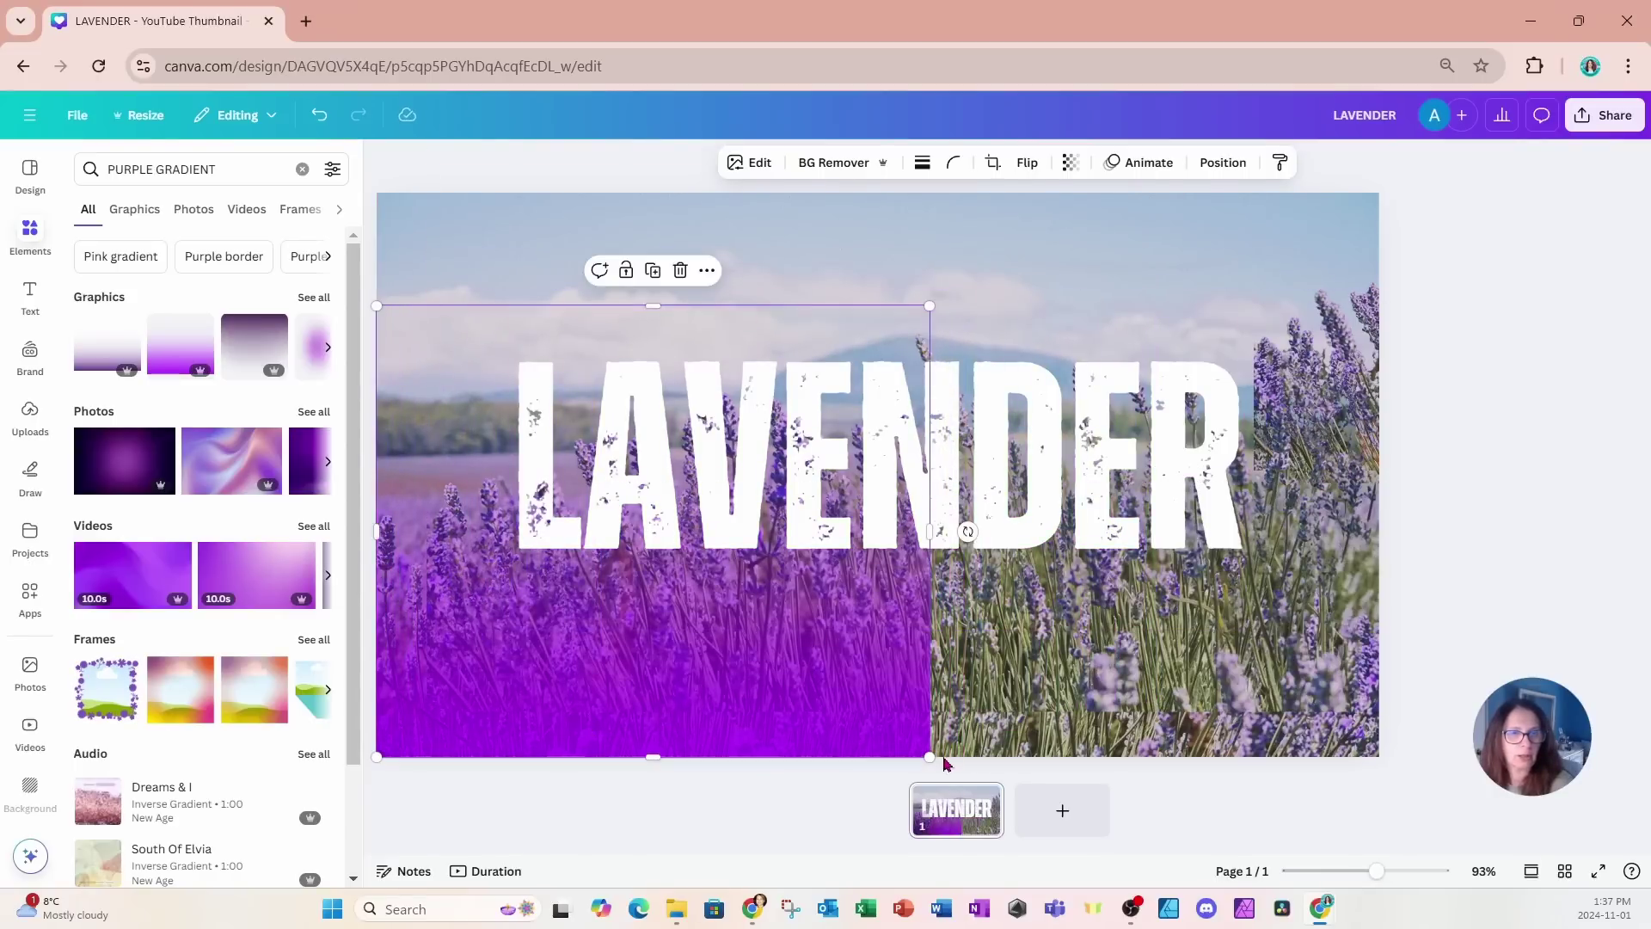
left_click_drag(927, 755, 1634, 824)
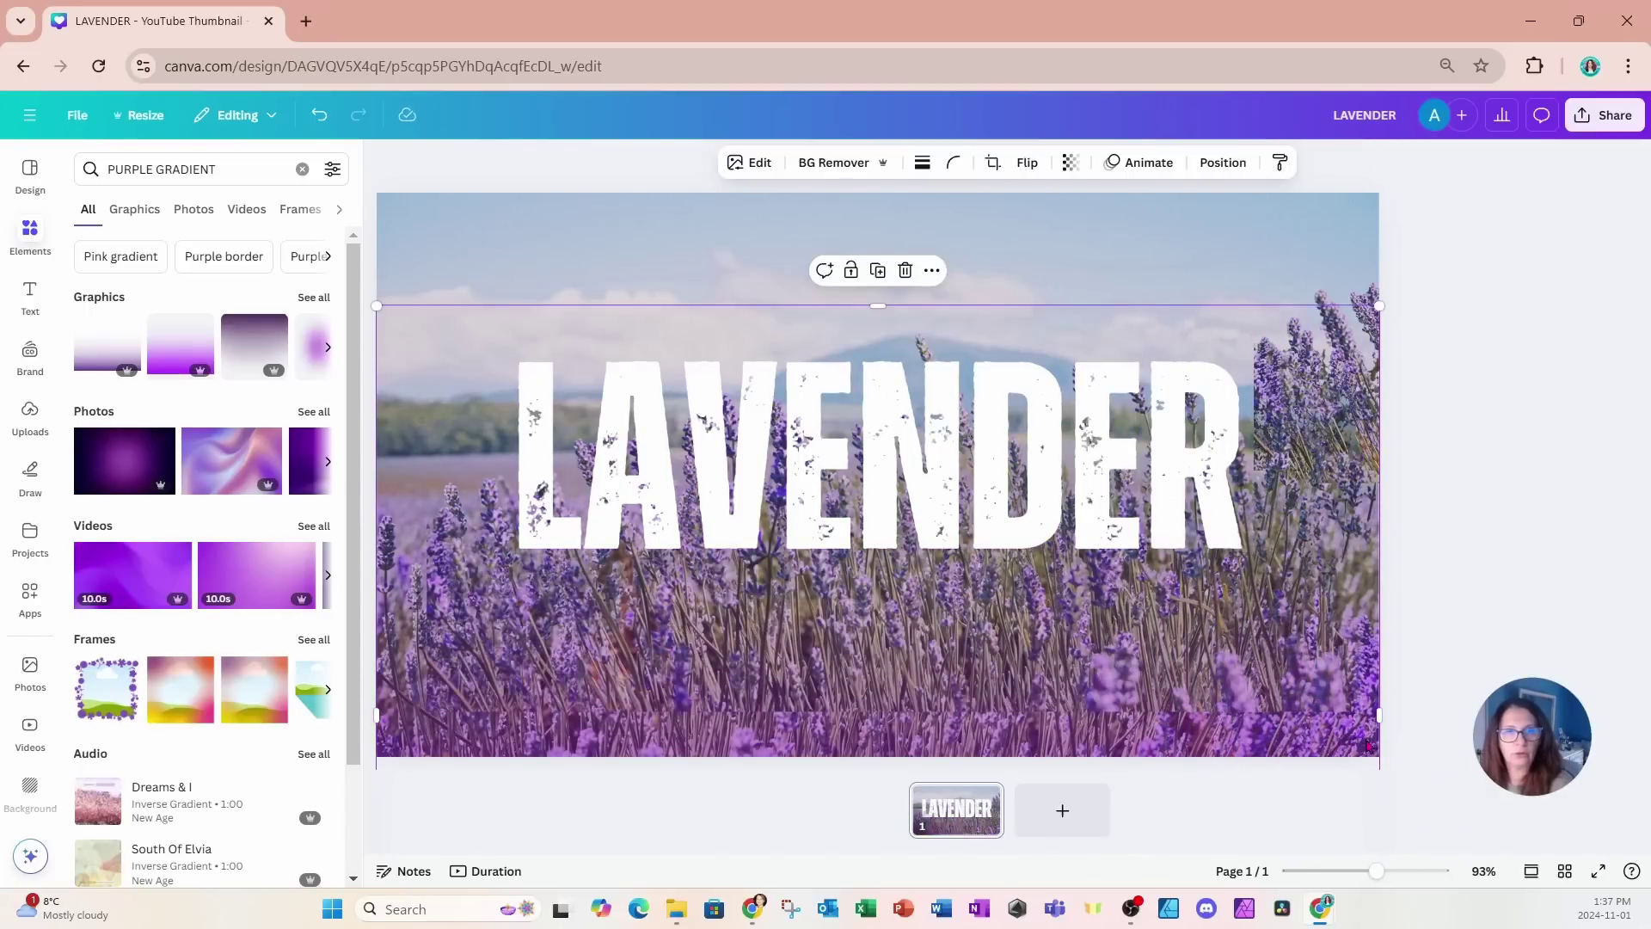
left_click_drag(1367, 744, 1363, 572)
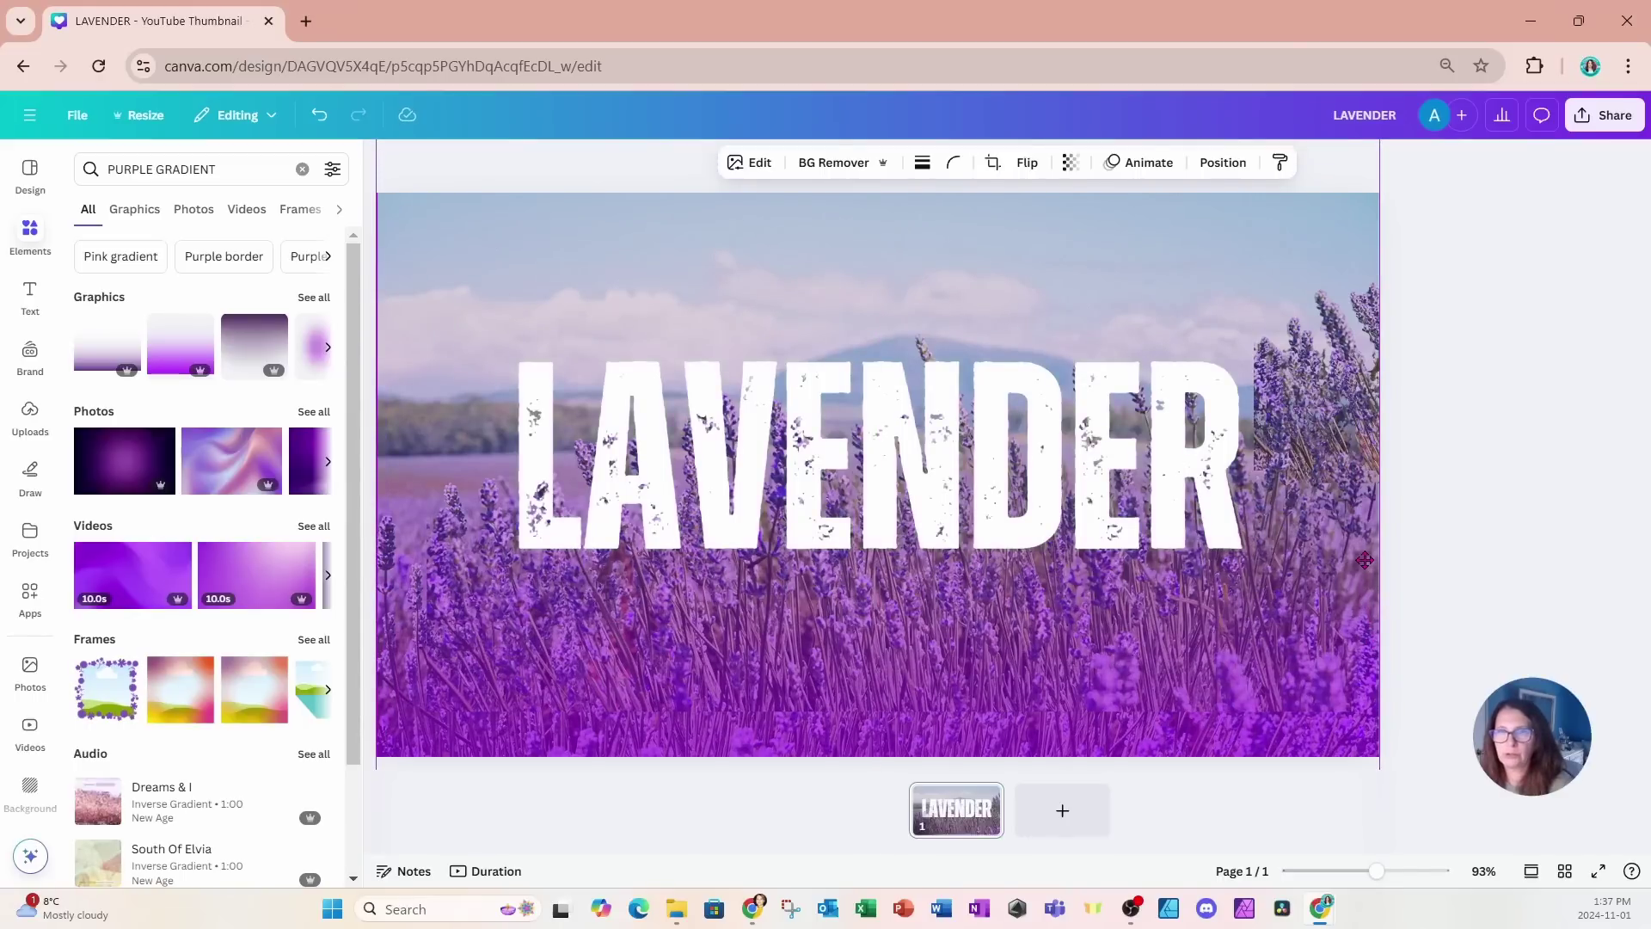
mouse_move(1364, 559)
left_mouse_down()
mouse_move(1366, 486)
mouse_move(1367, 583)
left_mouse_up()
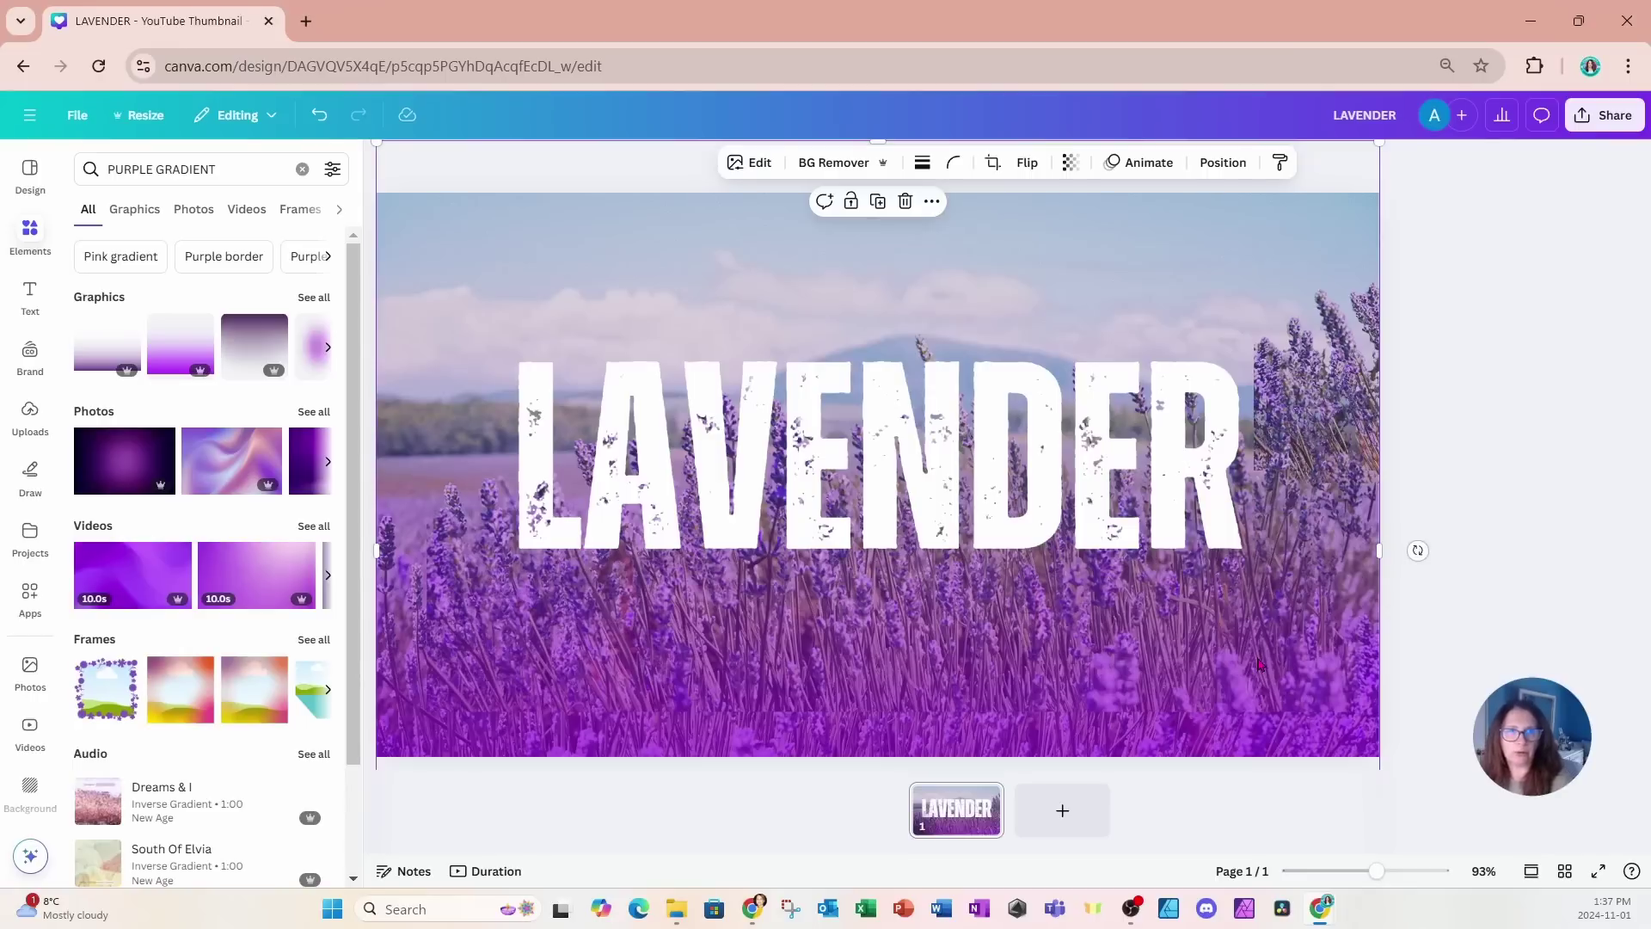
- Move the purple gradient layer above the LAVENDER text layer in the Layers list
left_click(1222, 163)
left_click(279, 215)
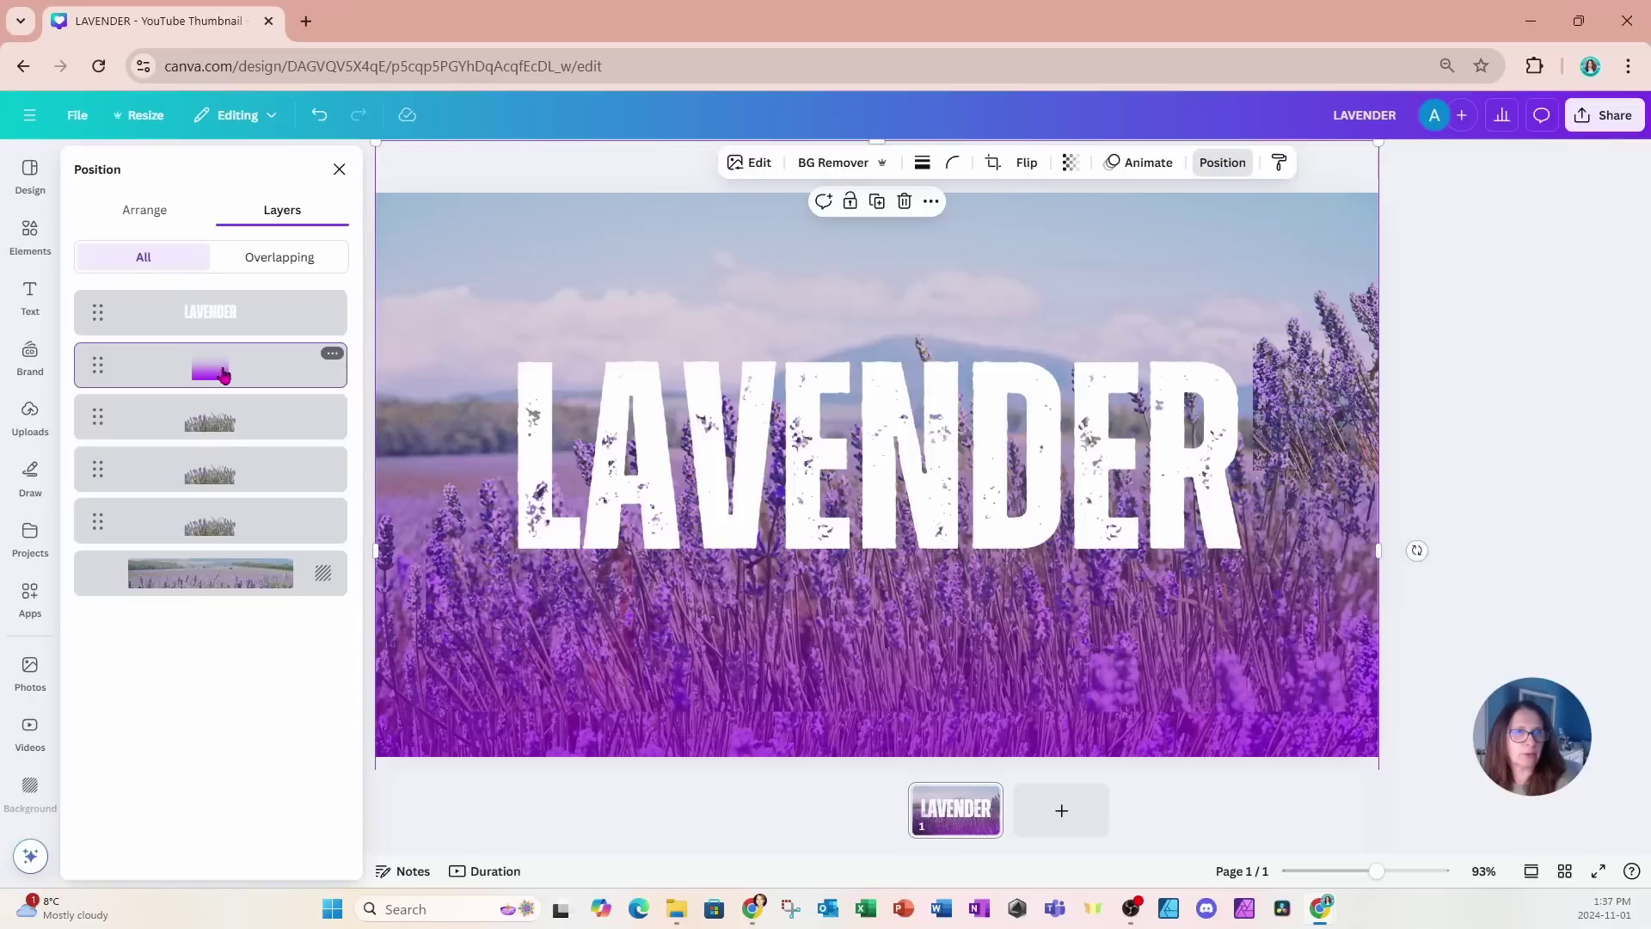
left_click_drag(224, 375, 225, 297)
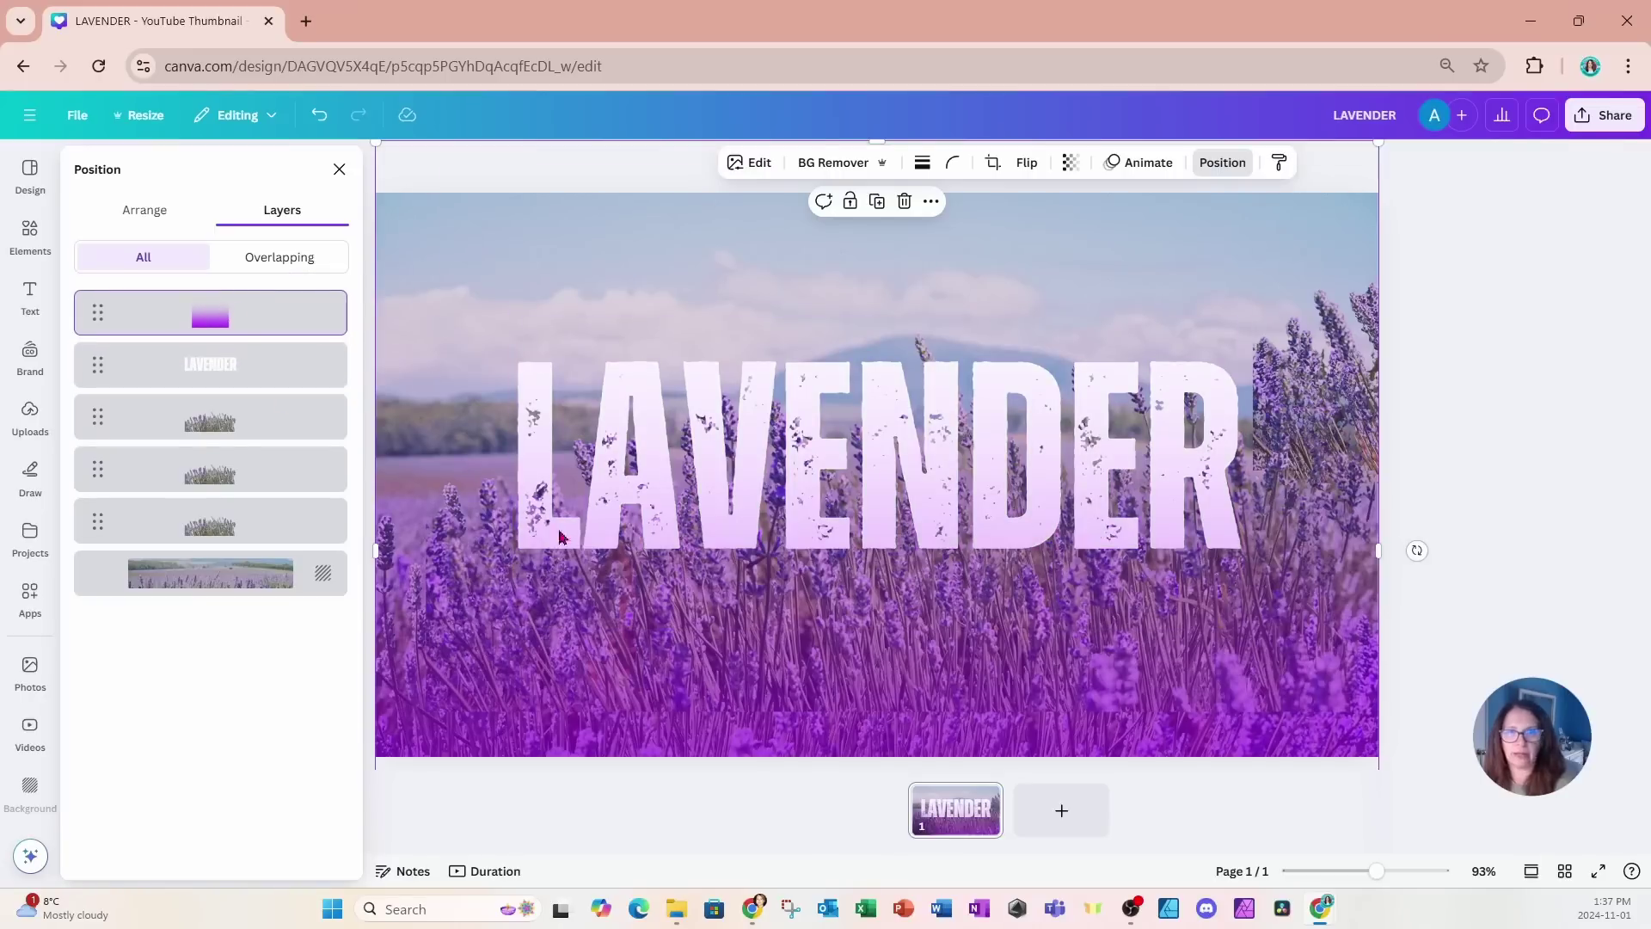
scroll(1504, 647, "up", 1)
- Search Elements for 'BLUE GRADIENT' and add the blue gradient graphic
left_click(1585, 567)
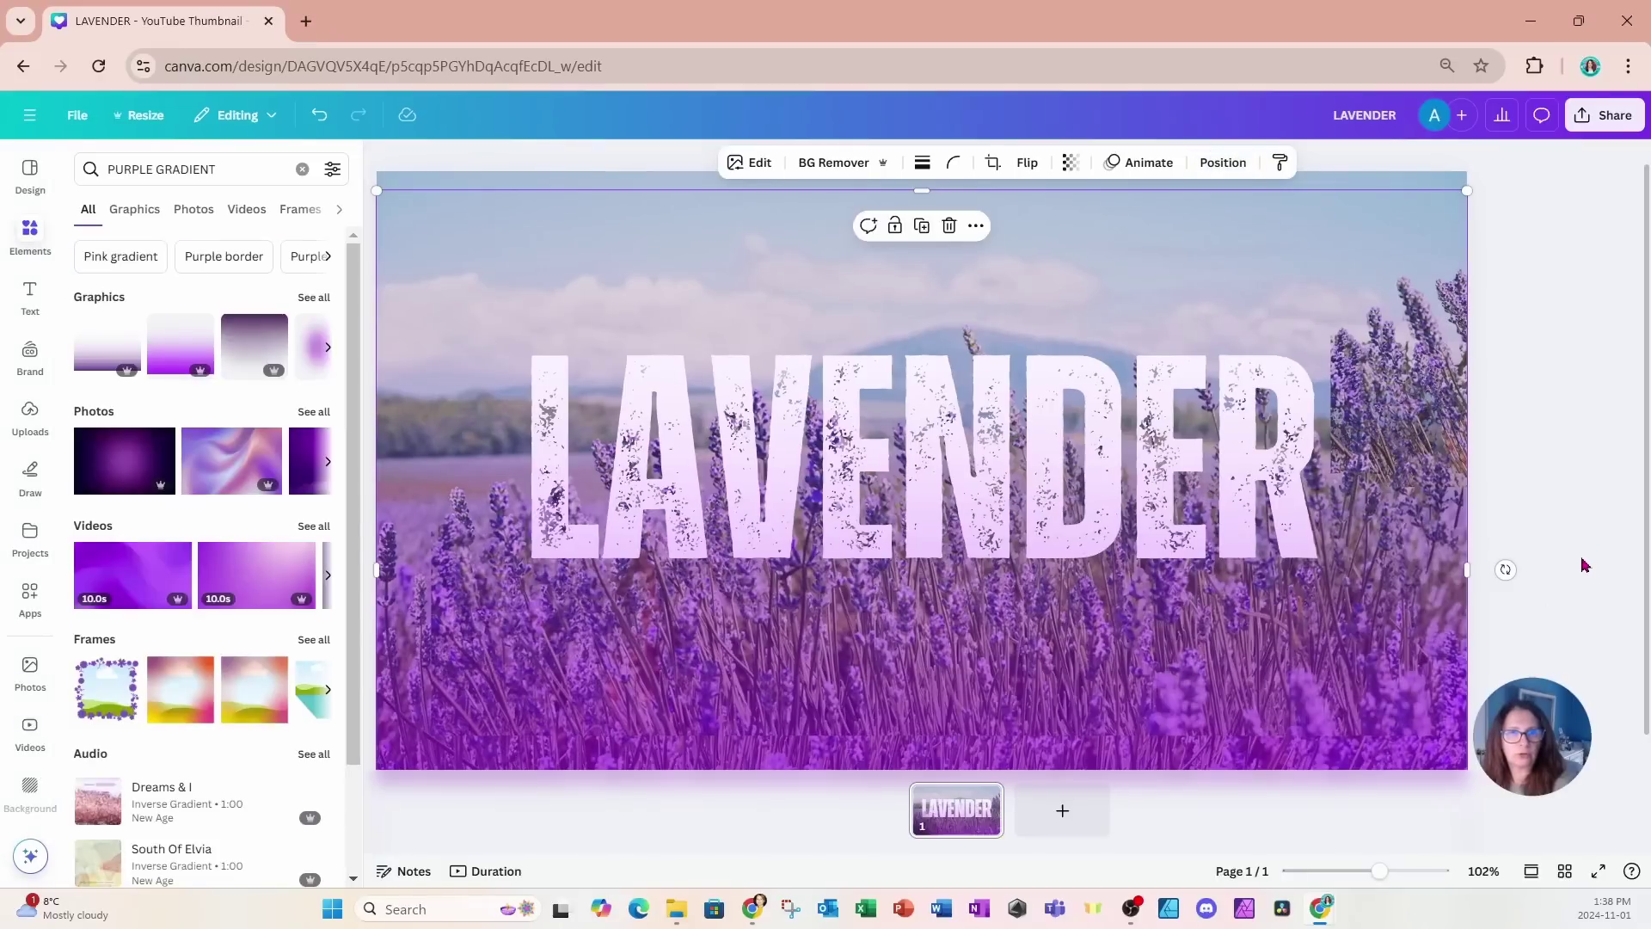
left_click(1583, 560)
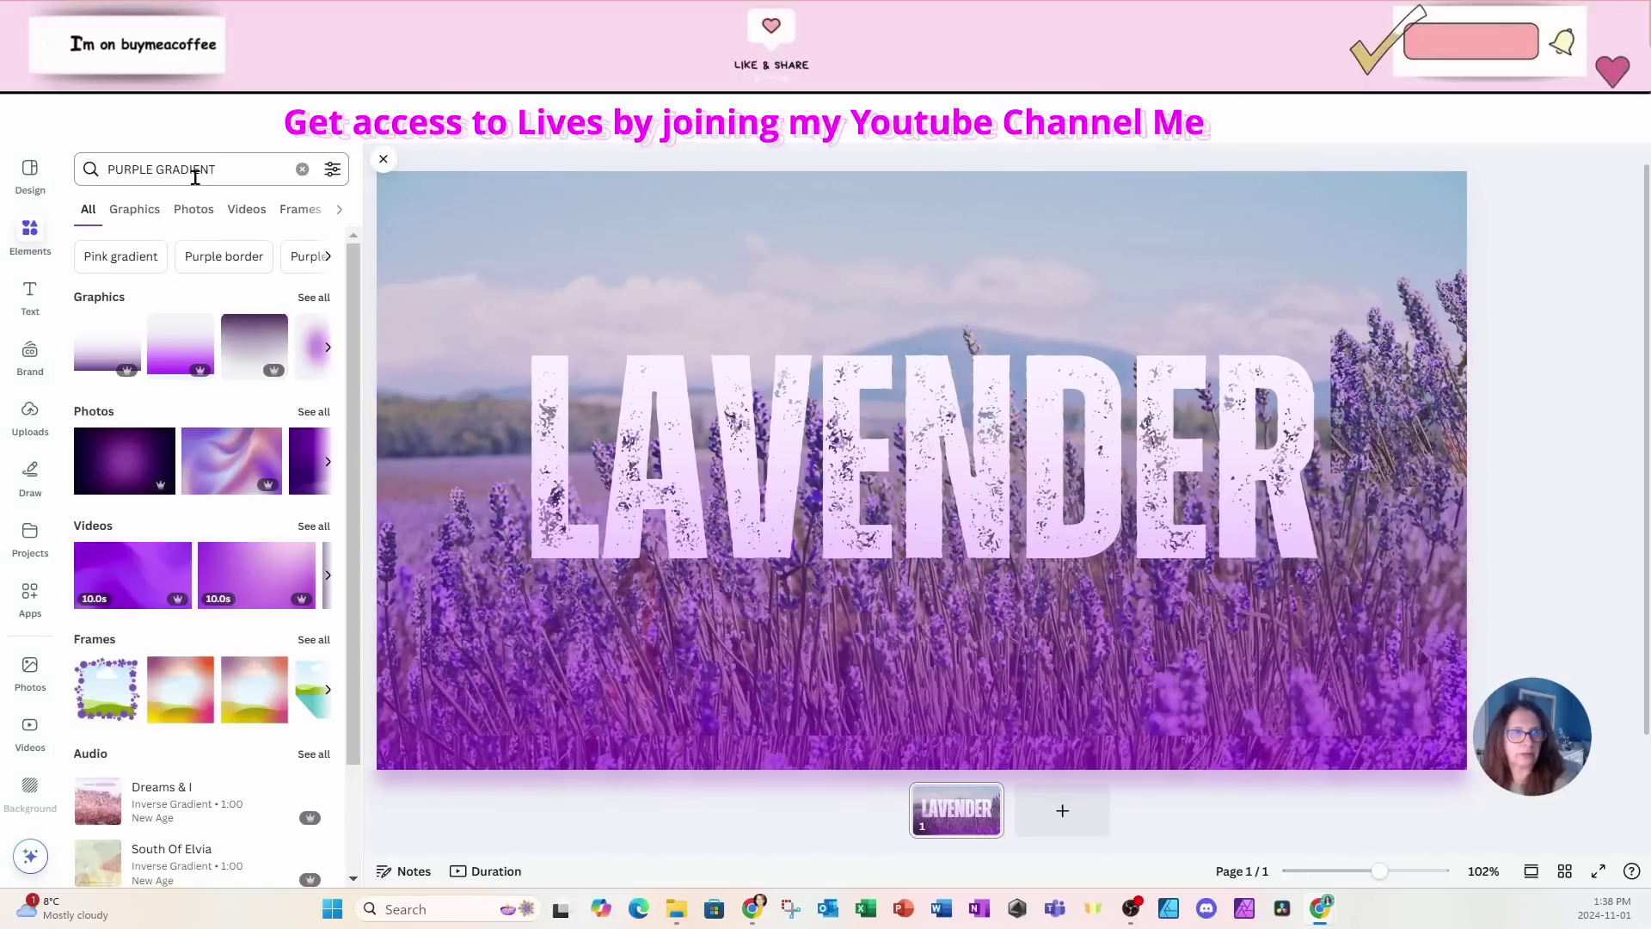
left_click_drag(156, 171, 106, 170)
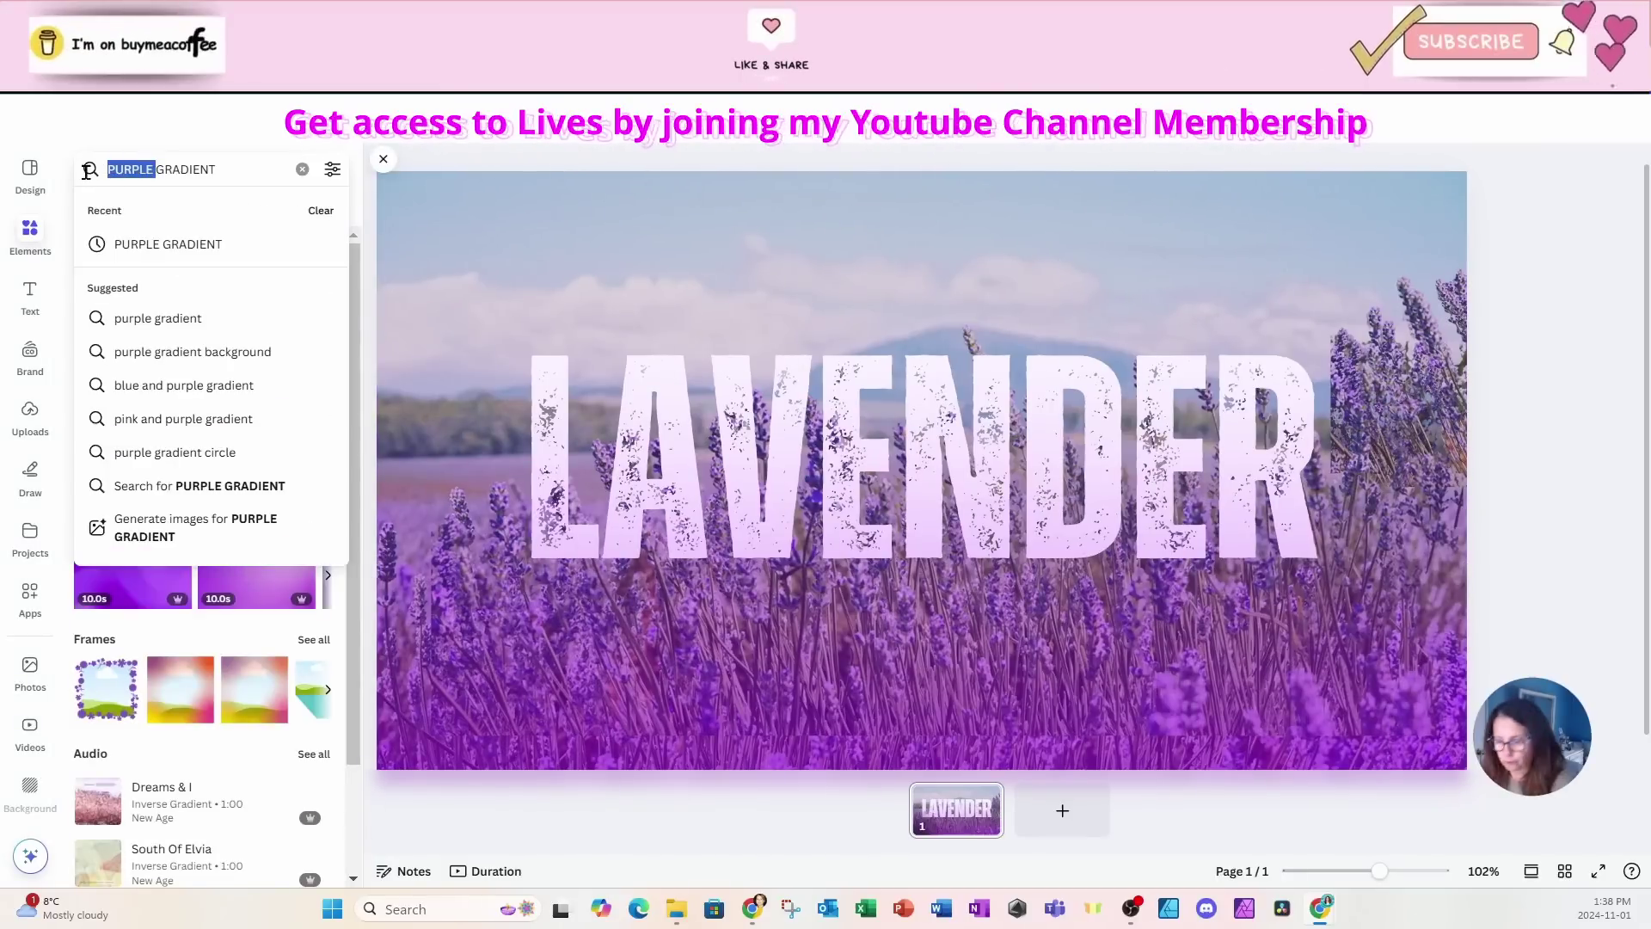
type("BLUE G")
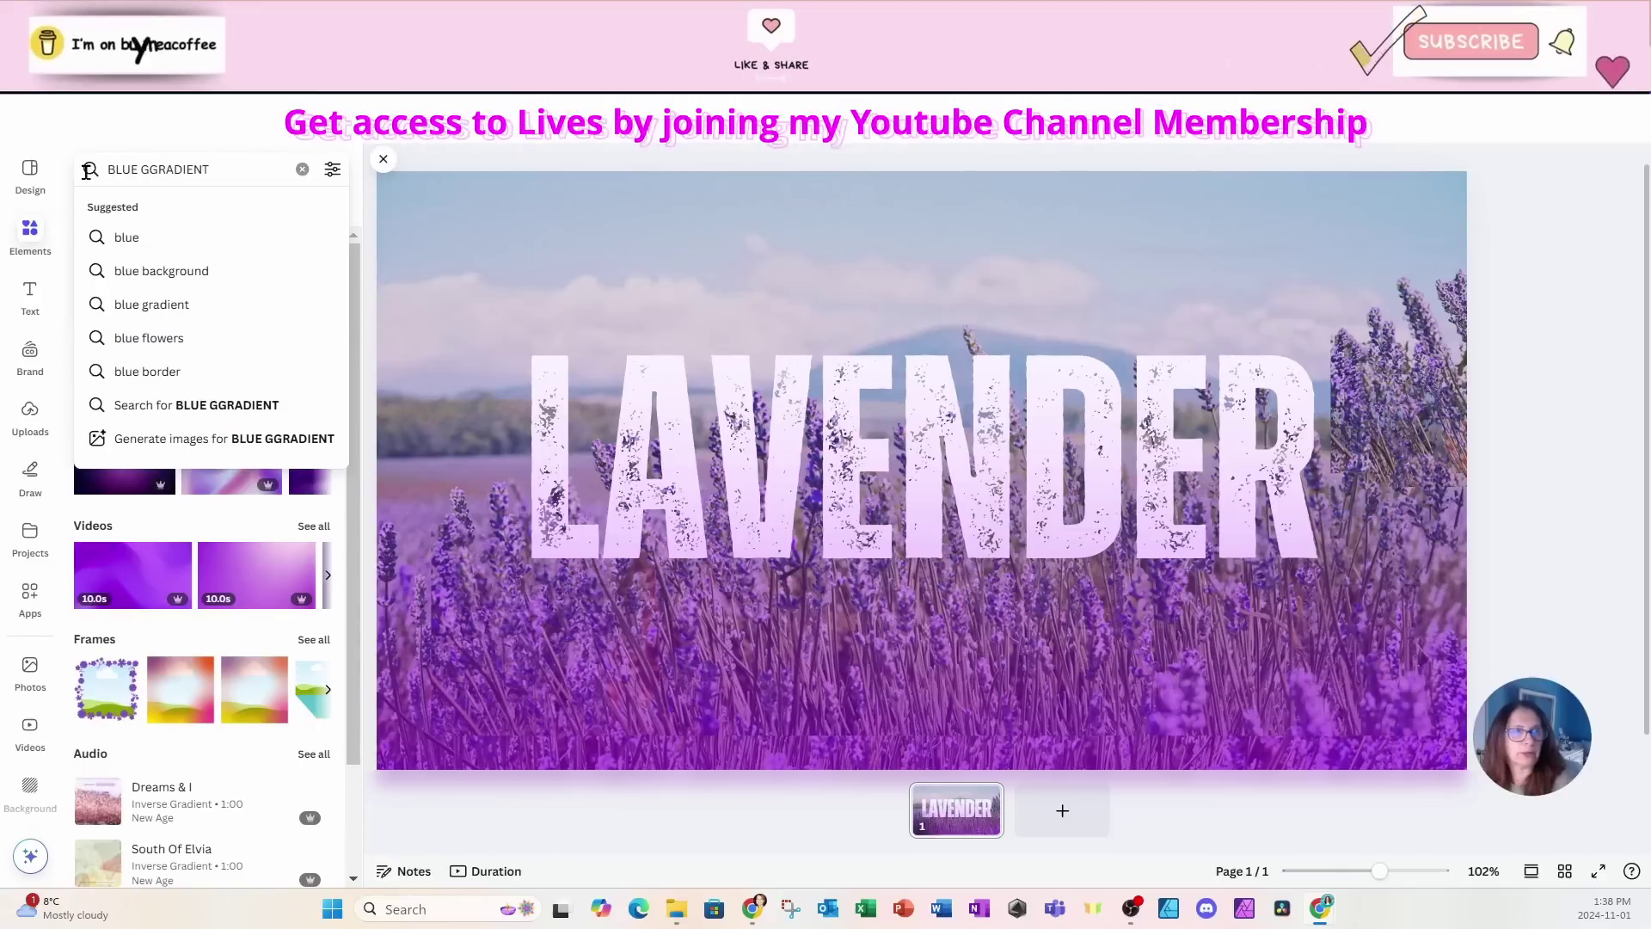
key("BackSpace")
key("Return")
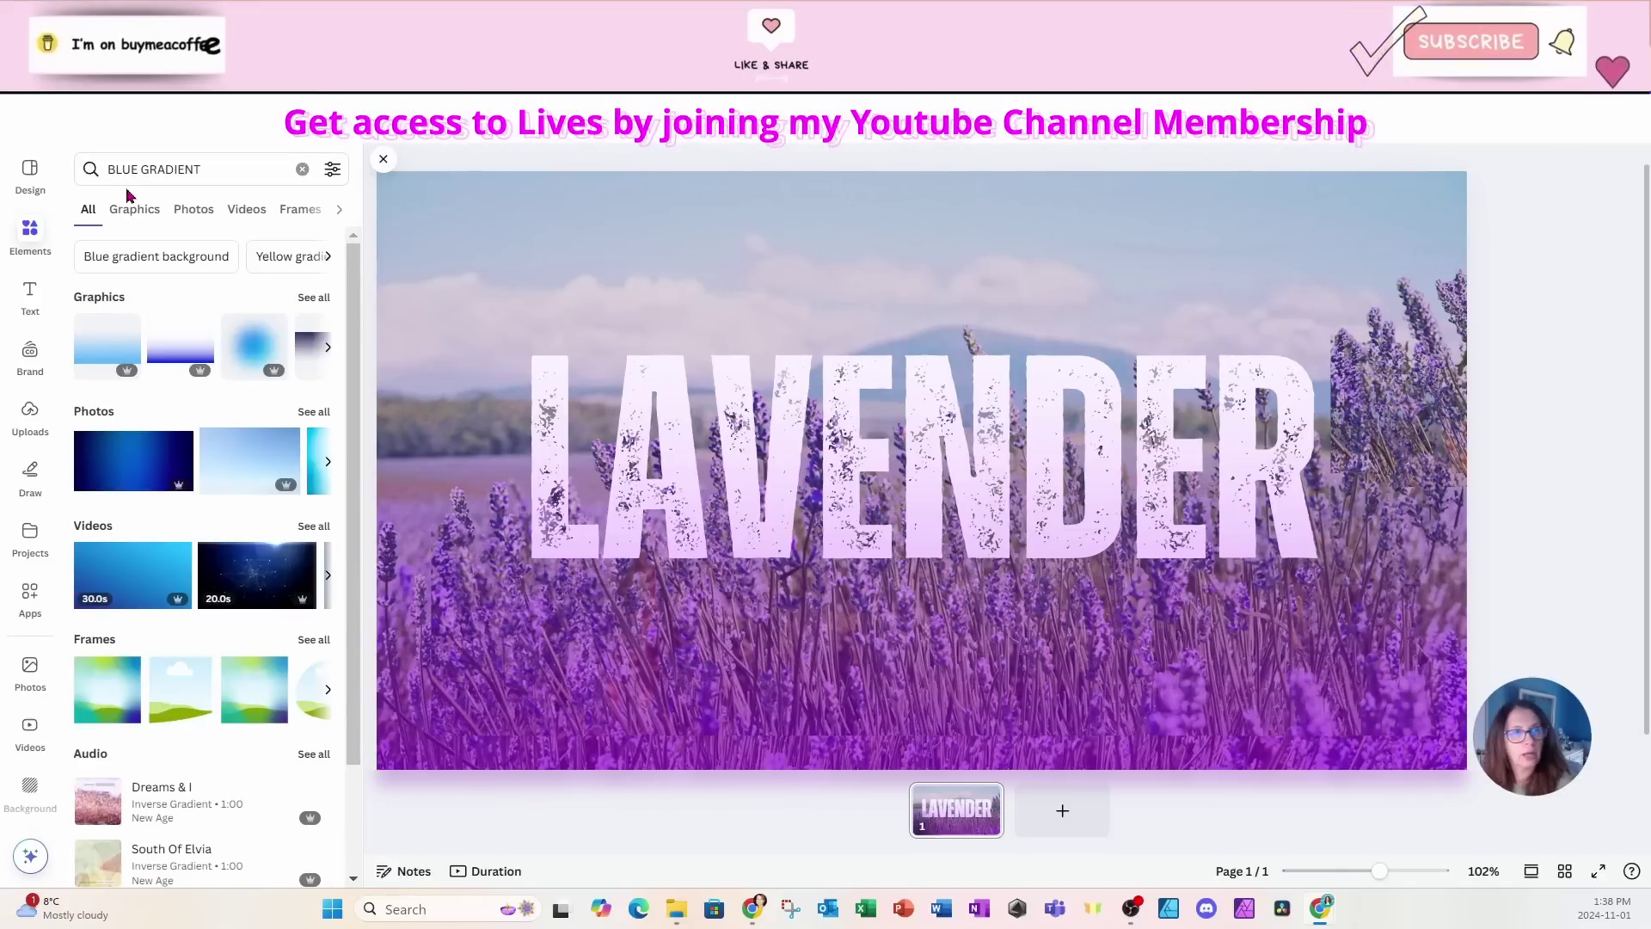
left_click(88, 350)
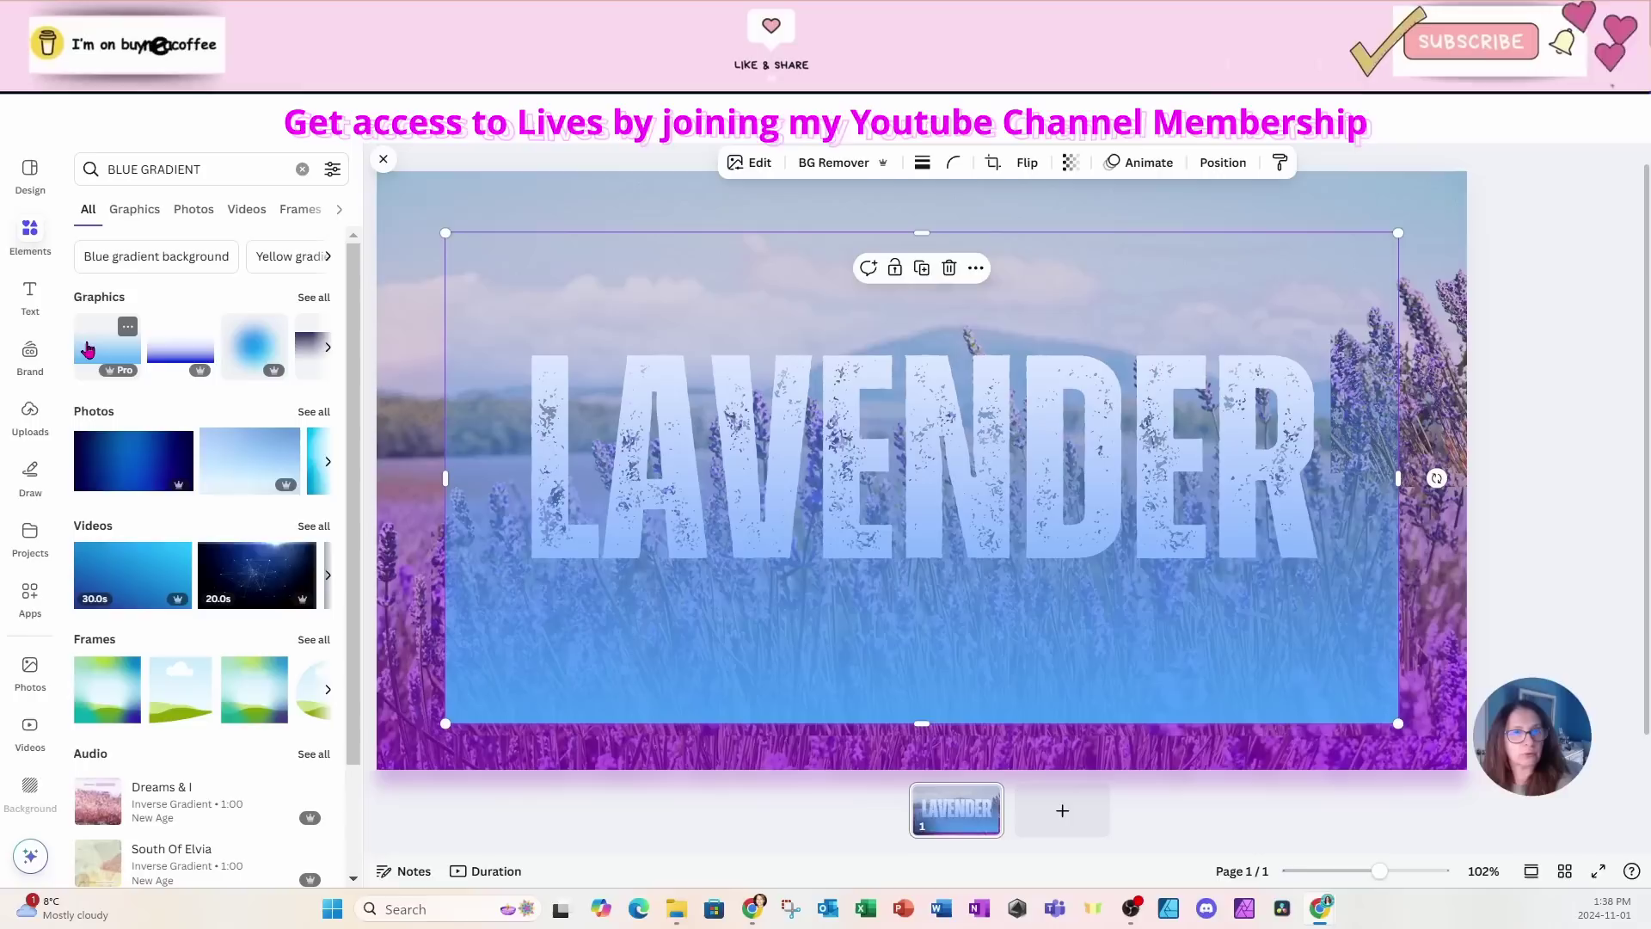
- Flip the blue gradient vertically and stretch it across the top of the canvas
left_click(1026, 168)
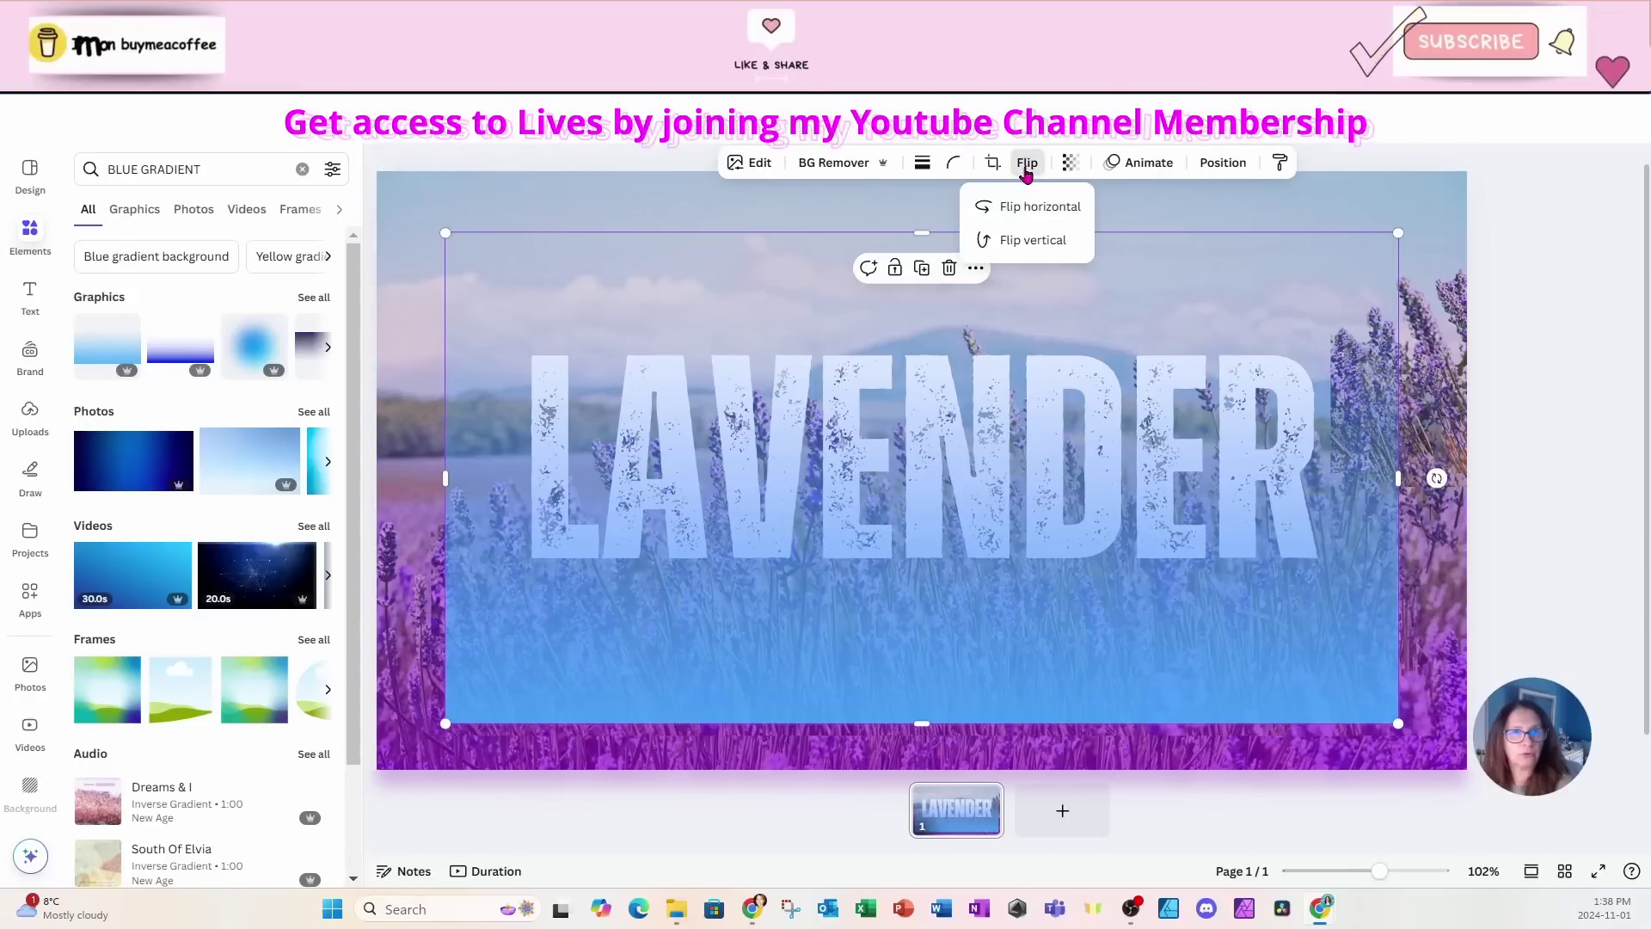
left_click(1039, 240)
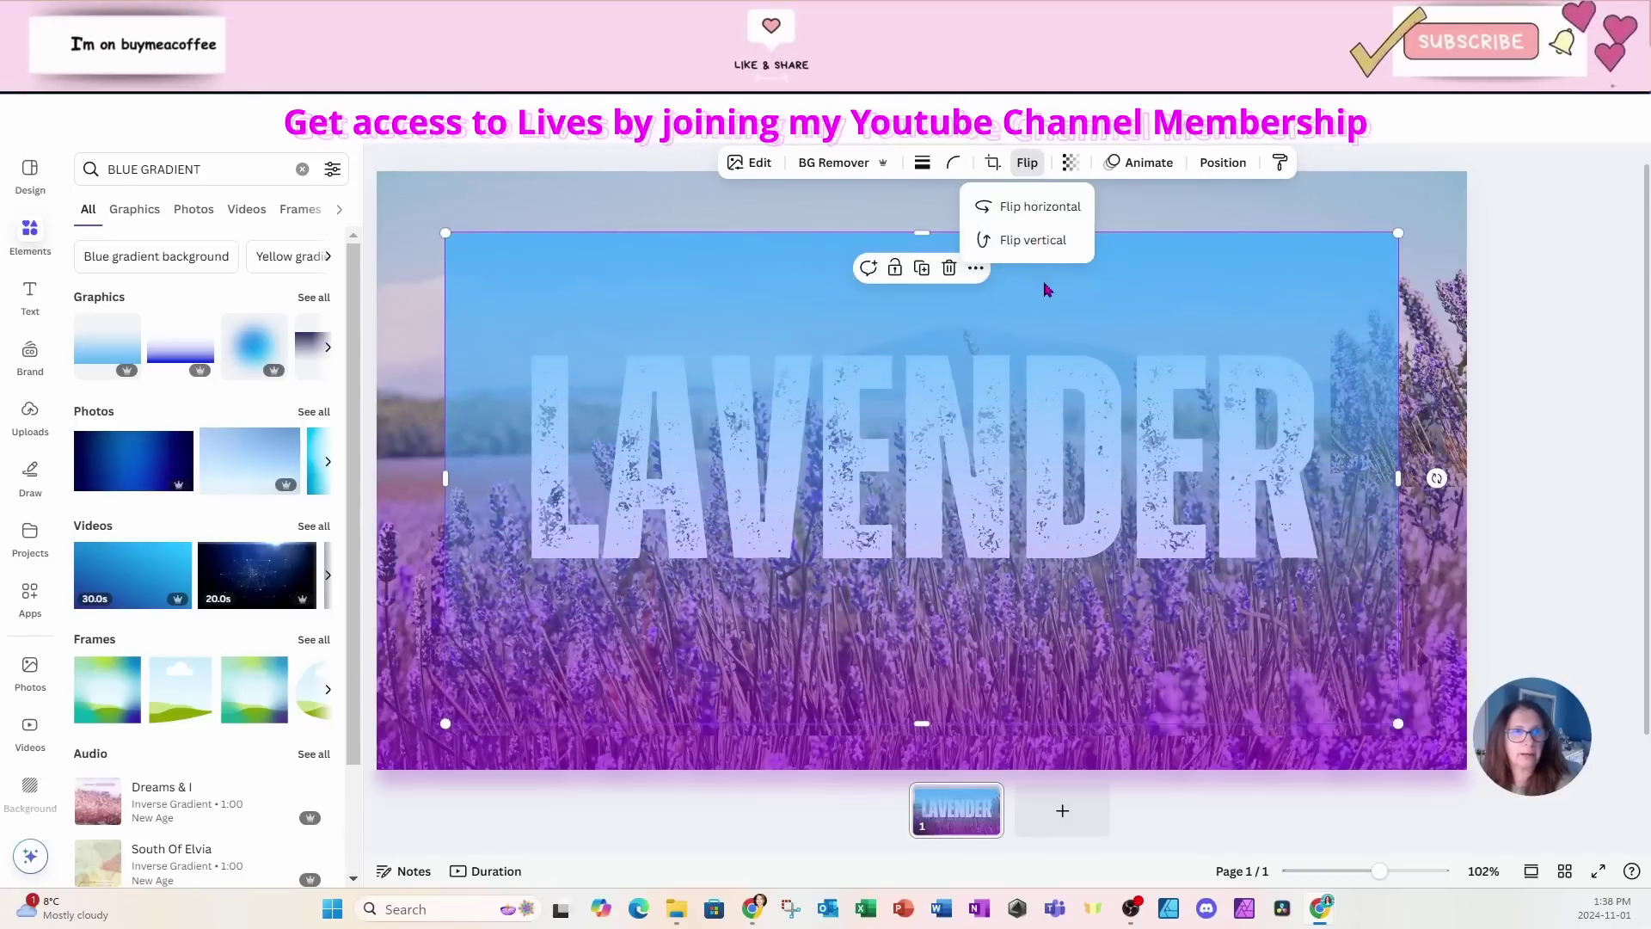
left_click_drag(1043, 283, 977, 222)
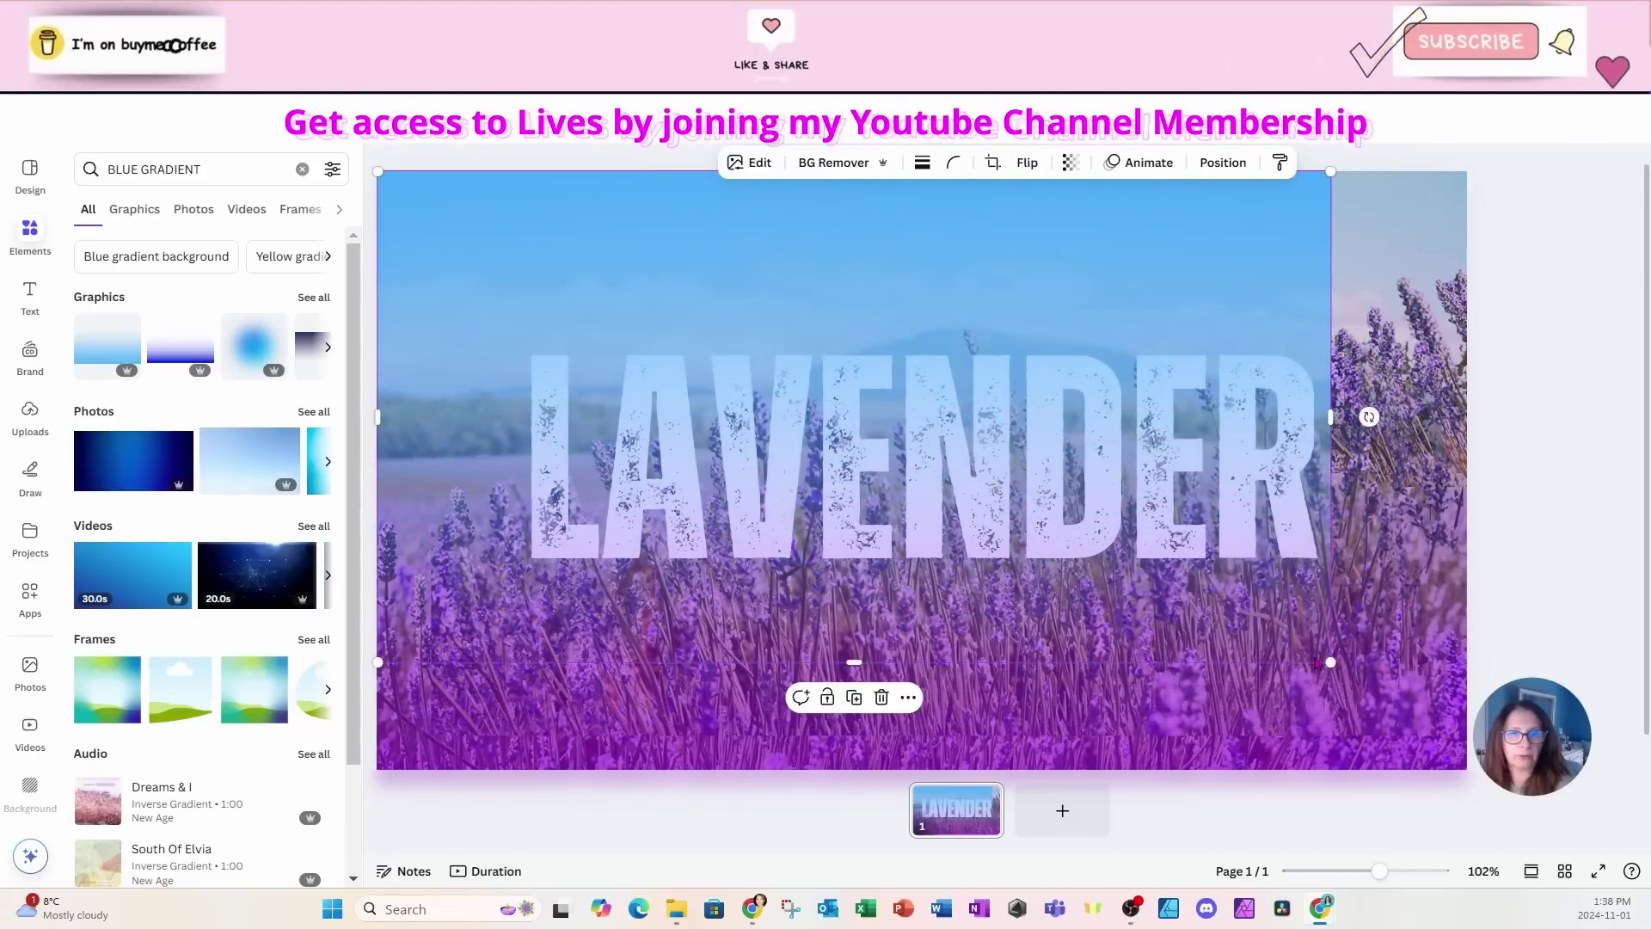
left_click_drag(1332, 662, 1473, 707)
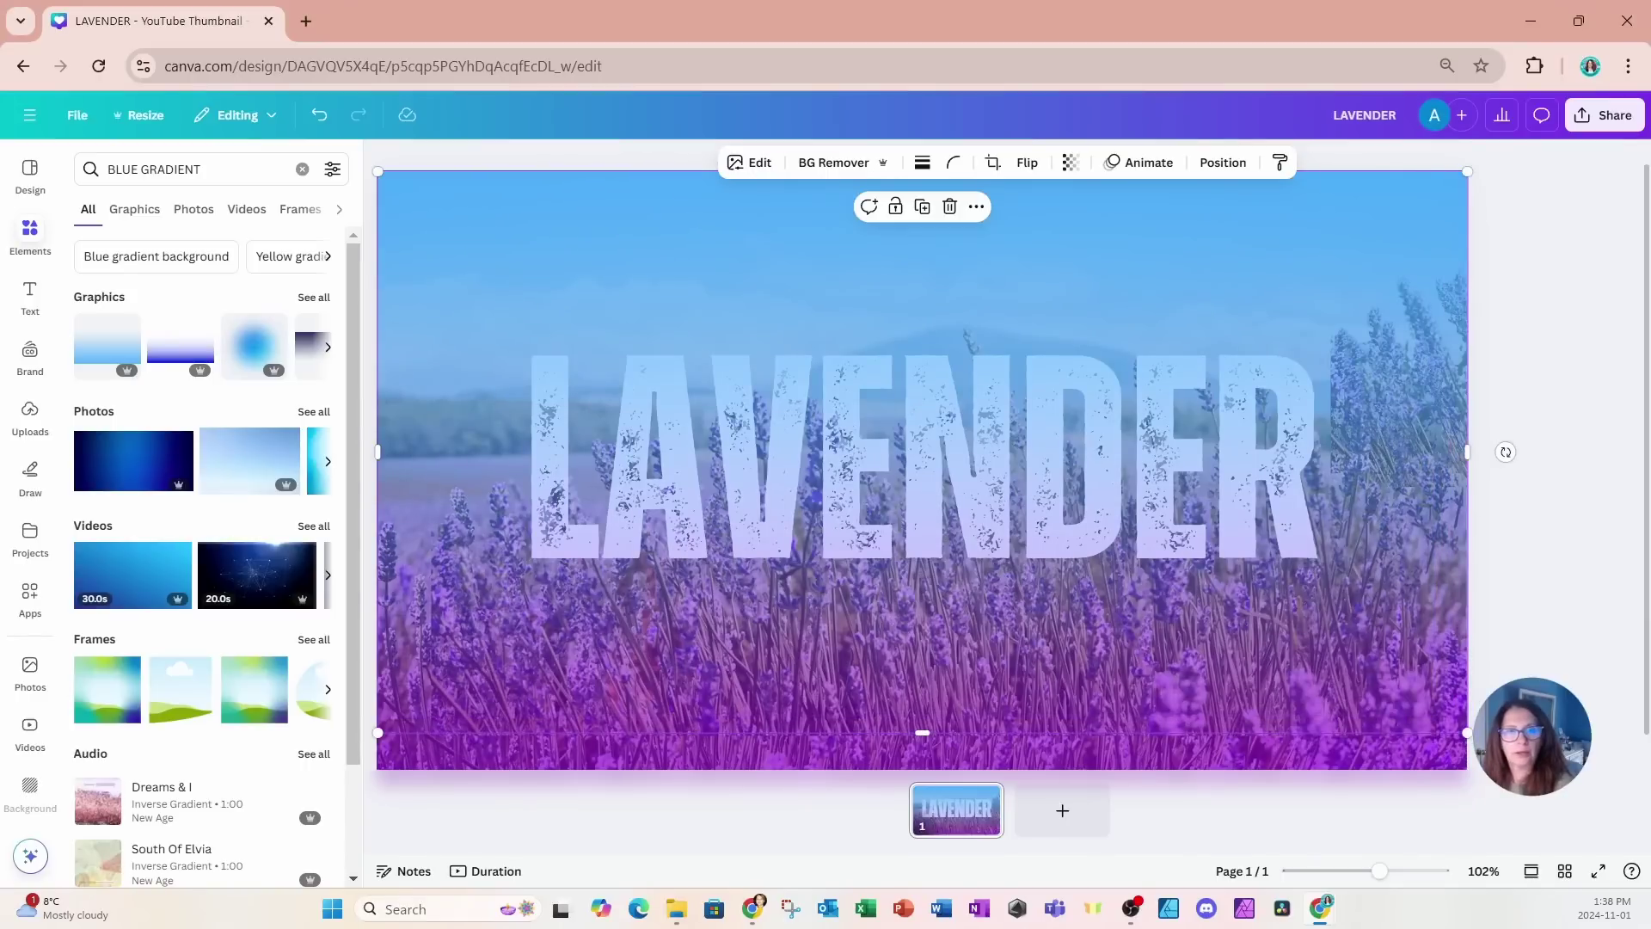
left_click_drag(1449, 712, 1441, 574)
left_click(1419, 707)
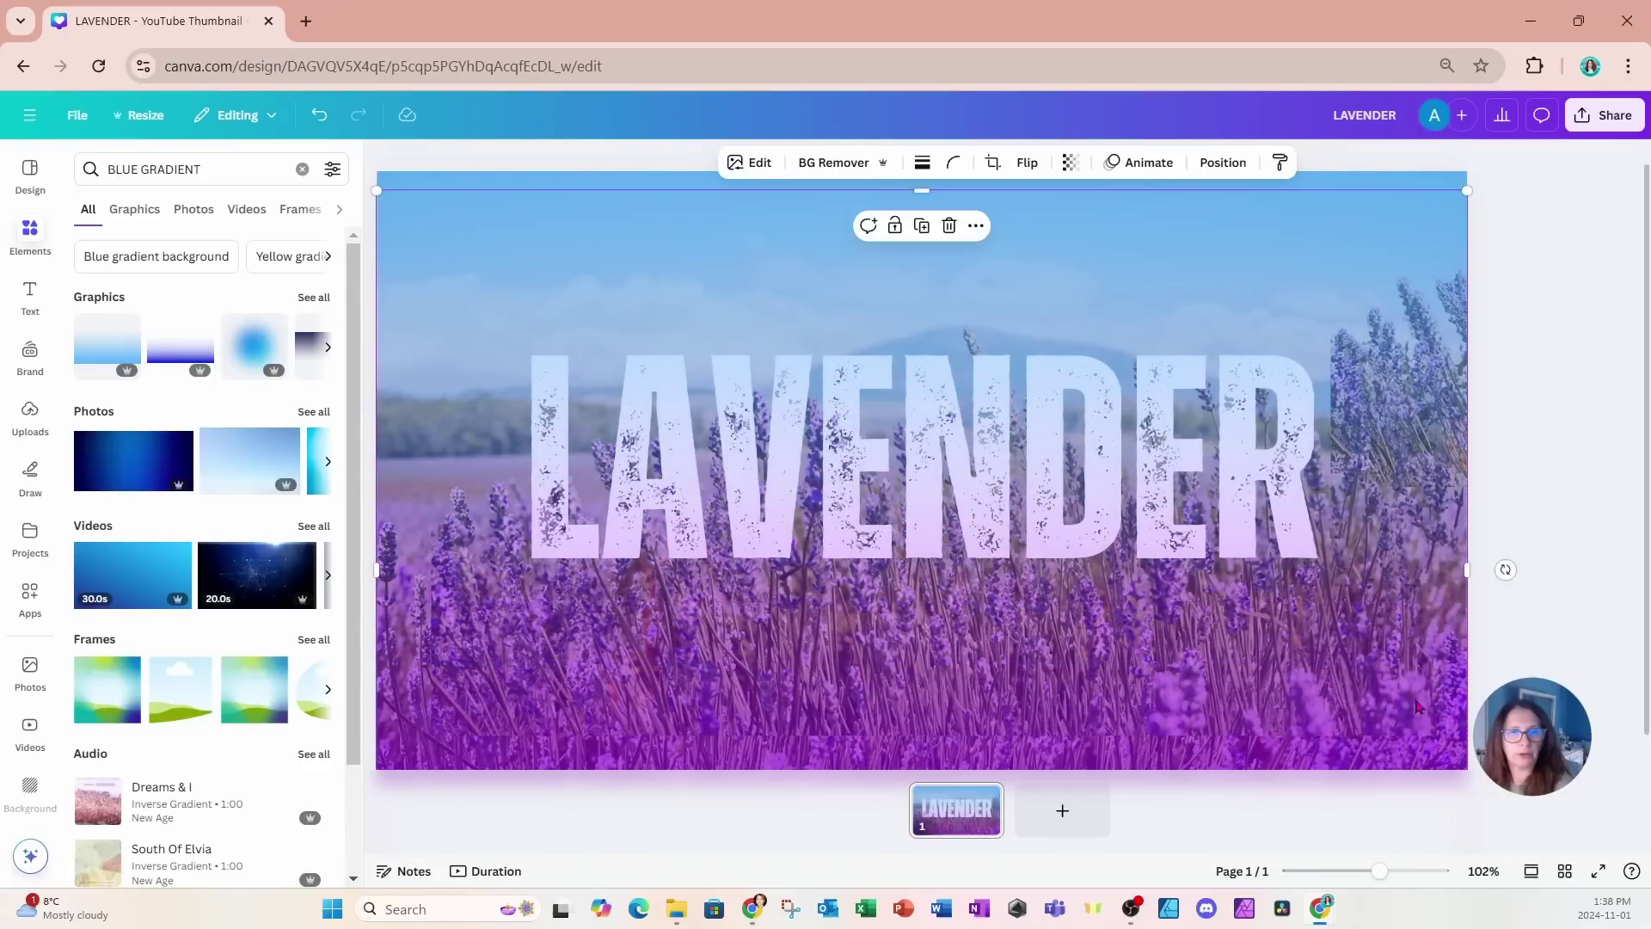
left_click_drag(1420, 763, 1425, 585)
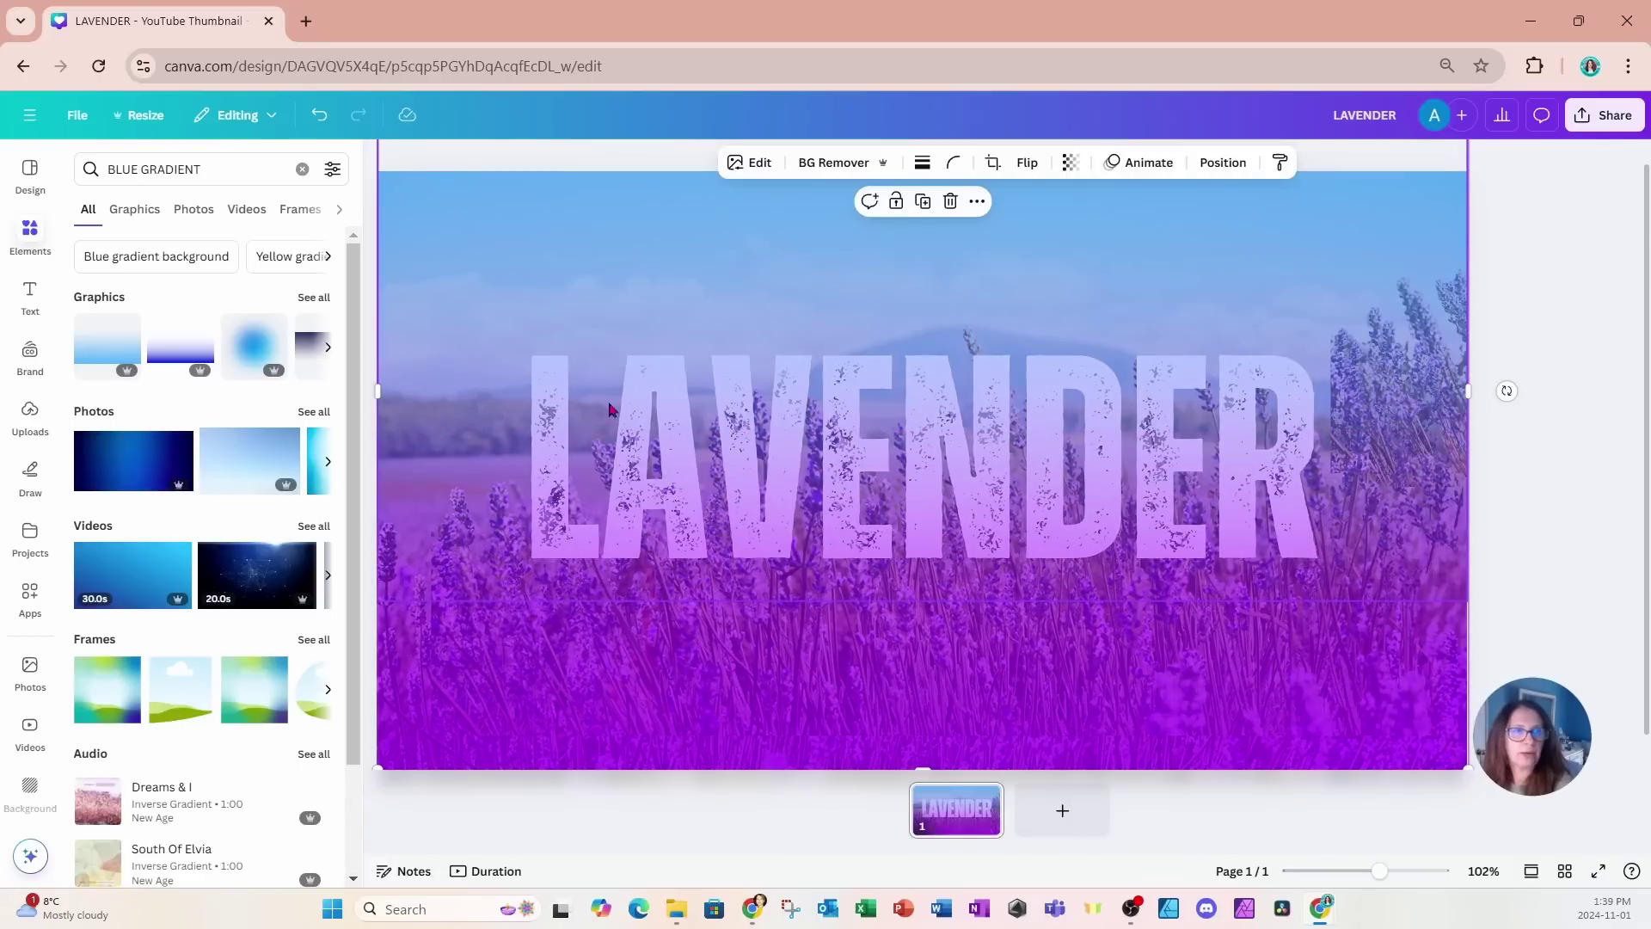
- Bring both lavender cutout layers above the gradients and place them at the lower right
left_click(1222, 163)
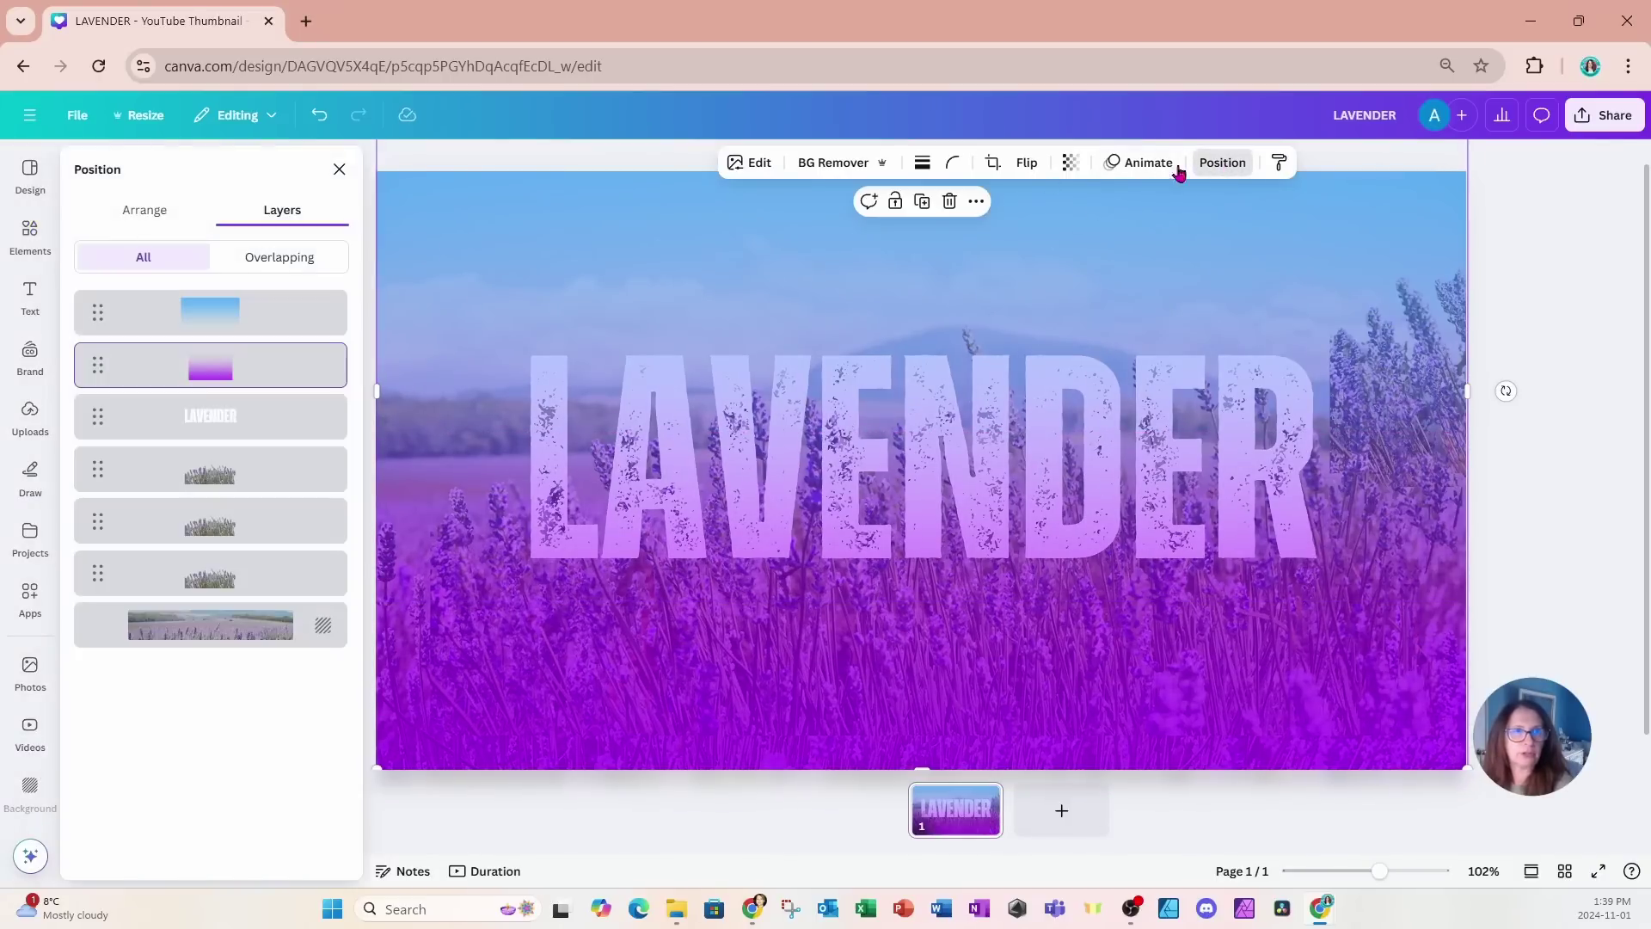
left_click(228, 469)
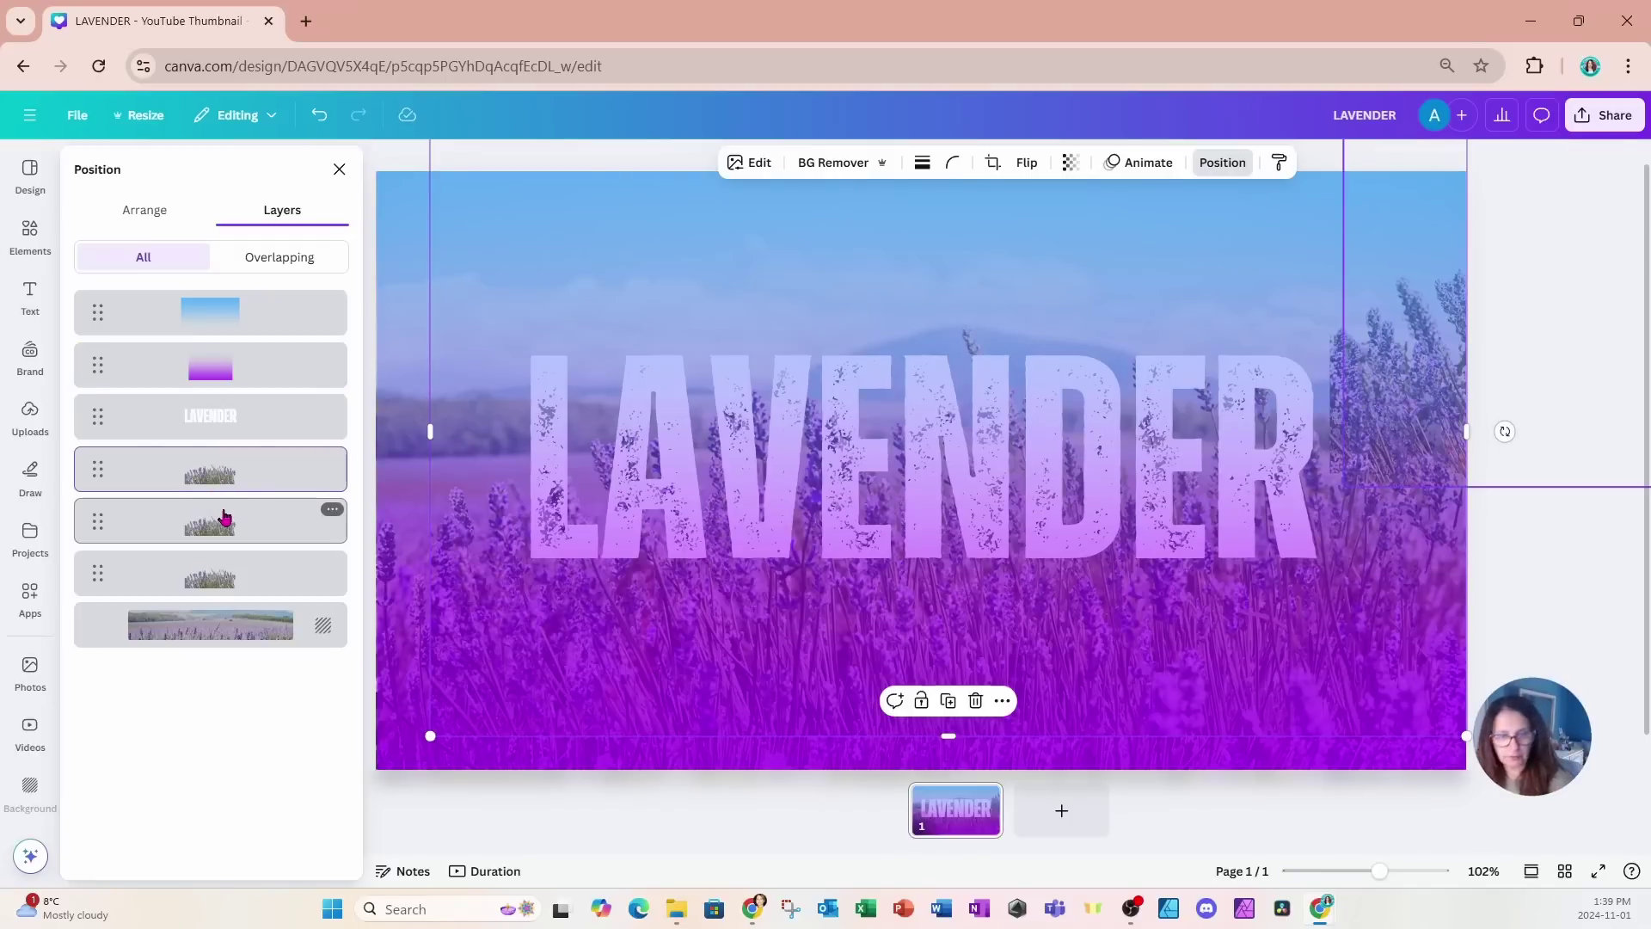
left_click(1383, 404)
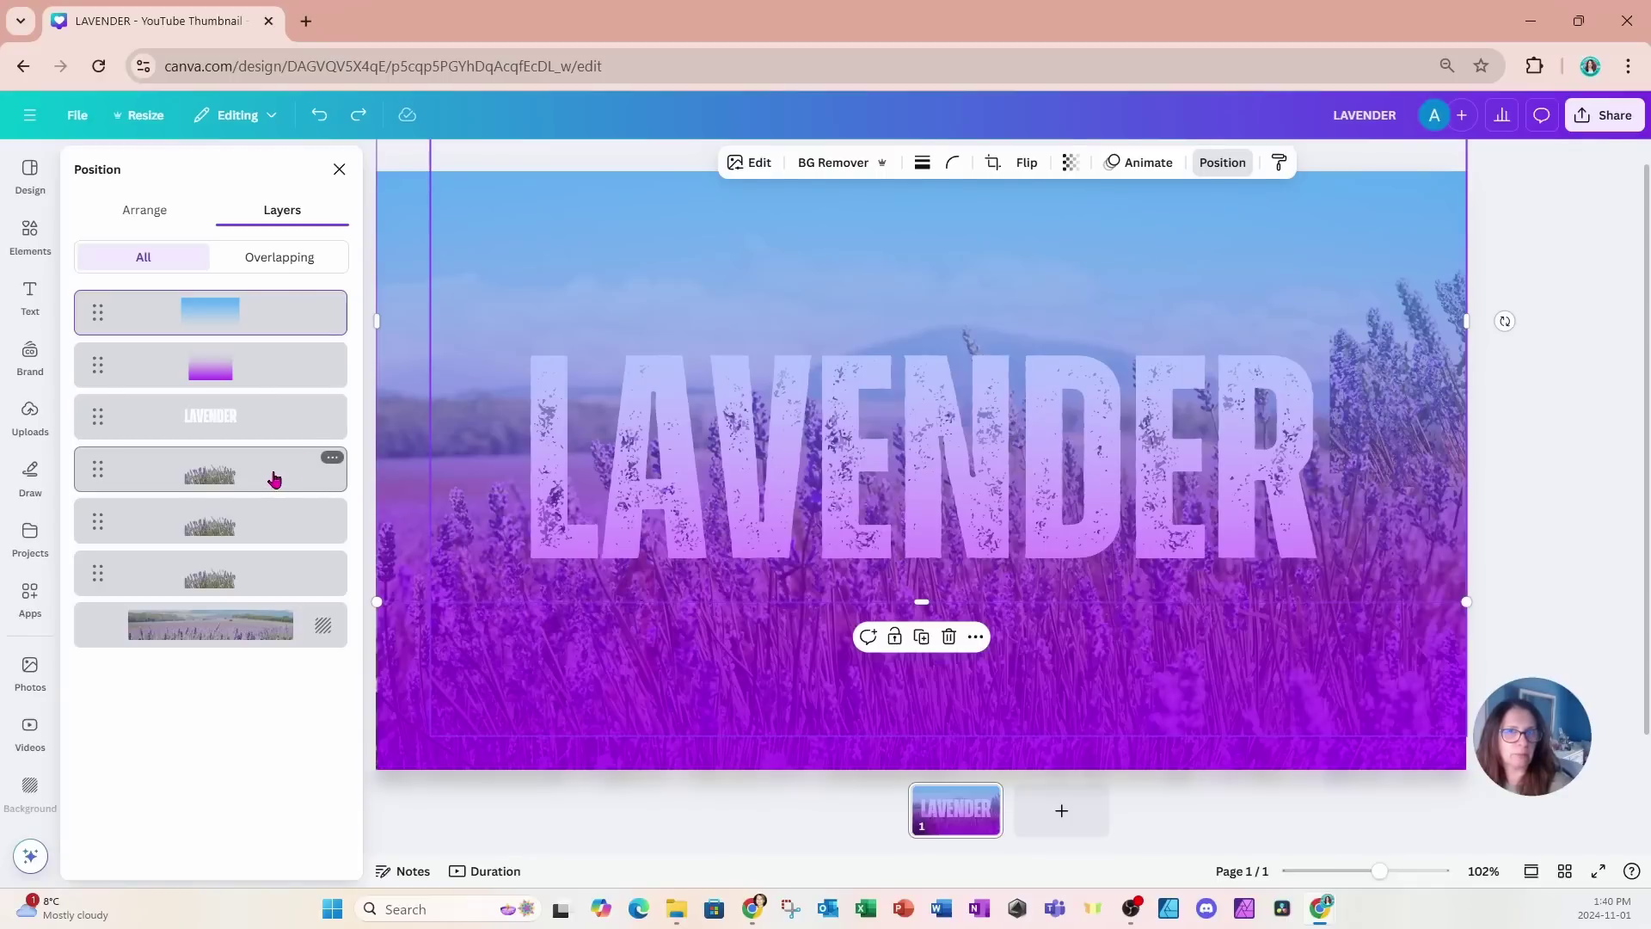
left_click(262, 521)
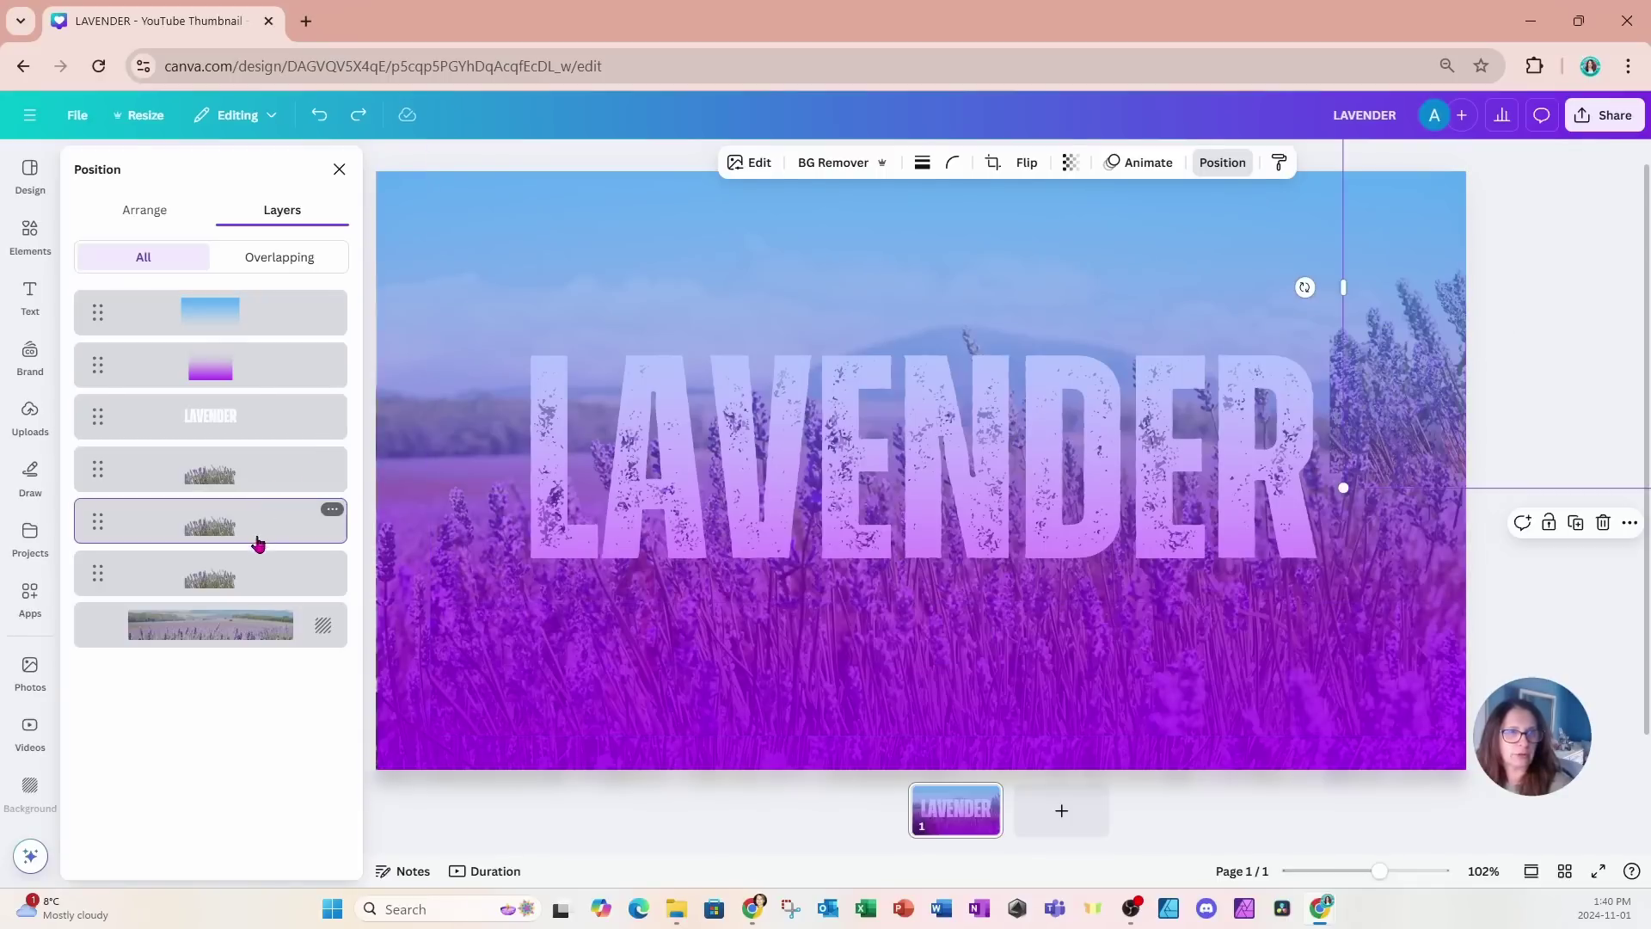
left_click(295, 590, "shift")
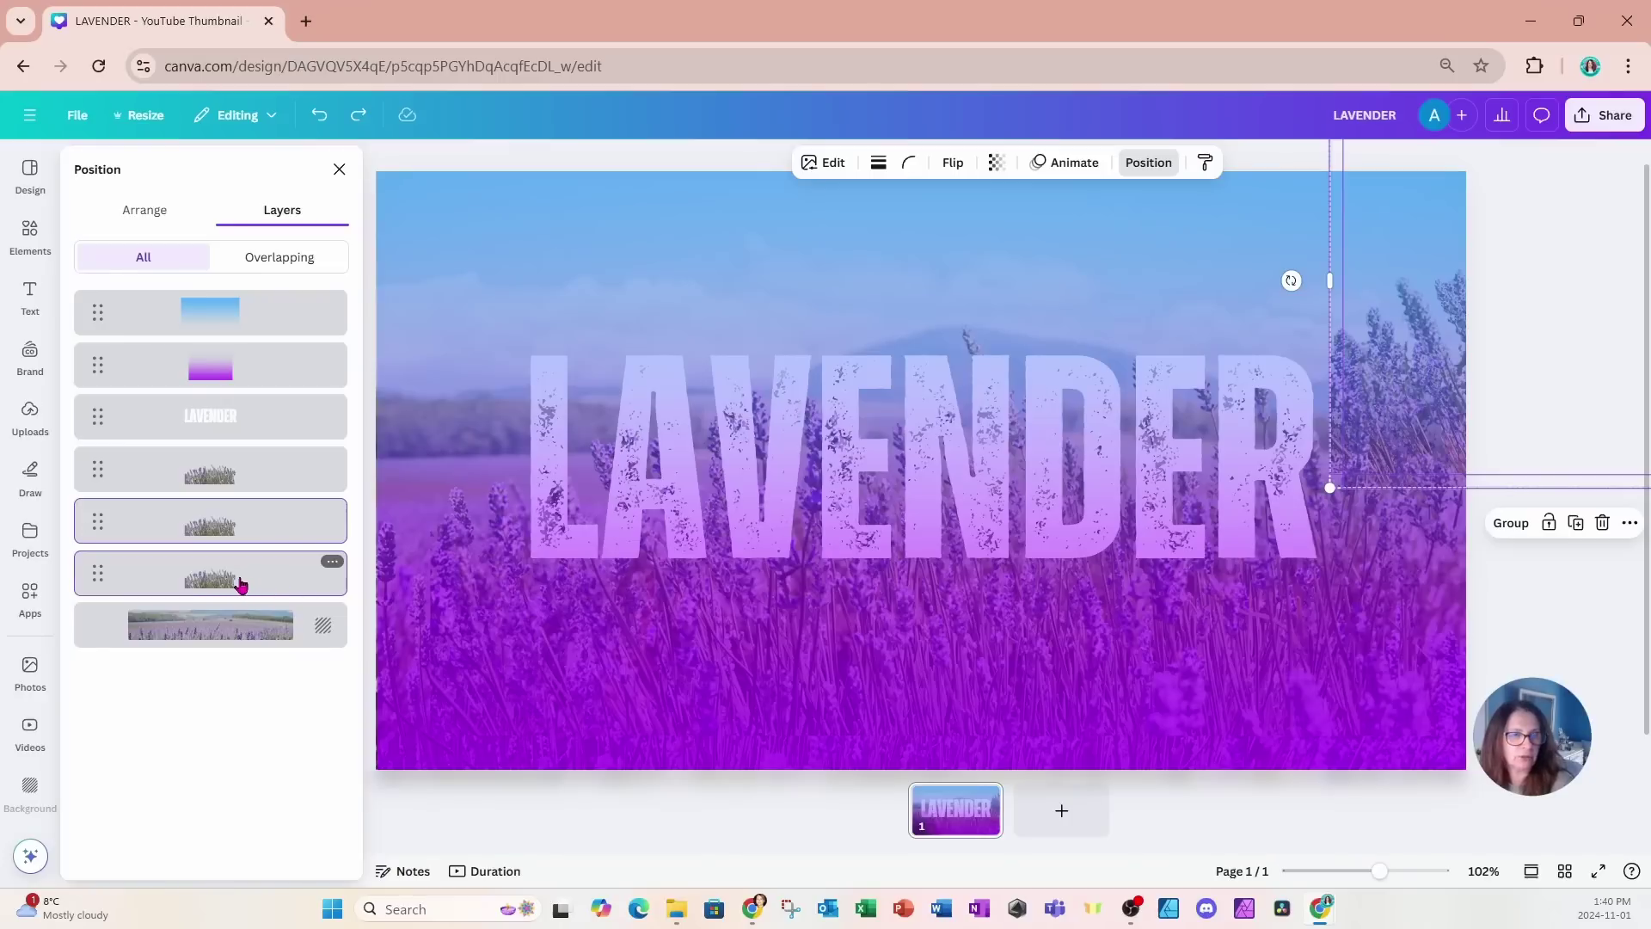
left_click_drag(241, 585, 245, 298)
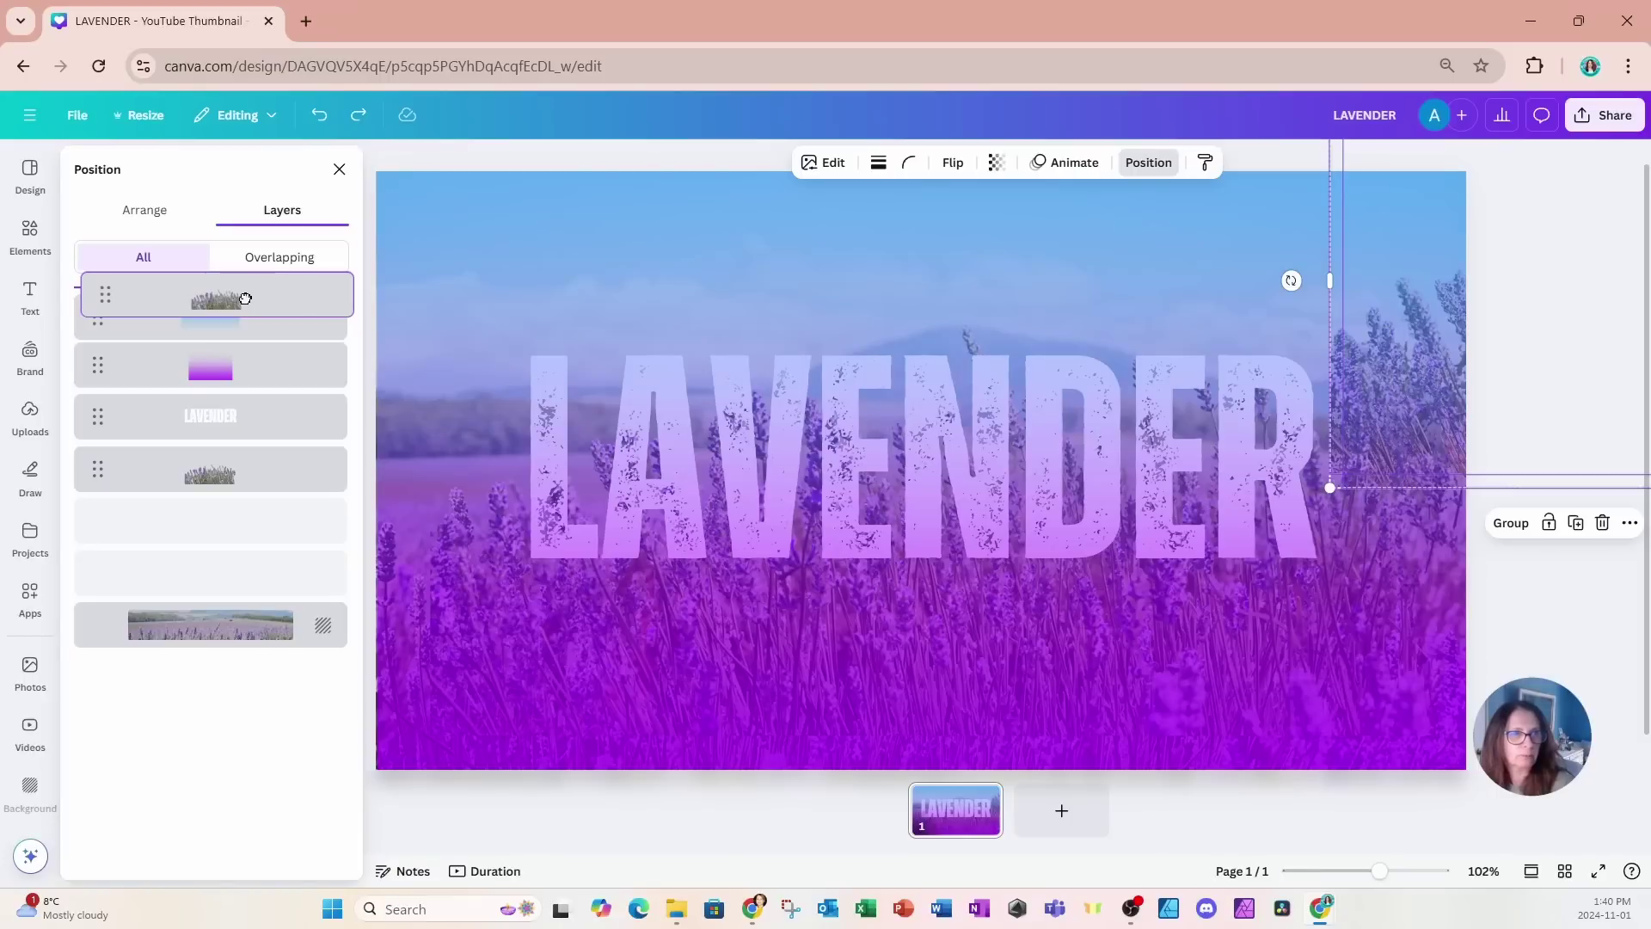
left_click_drag(245, 298, 244, 303)
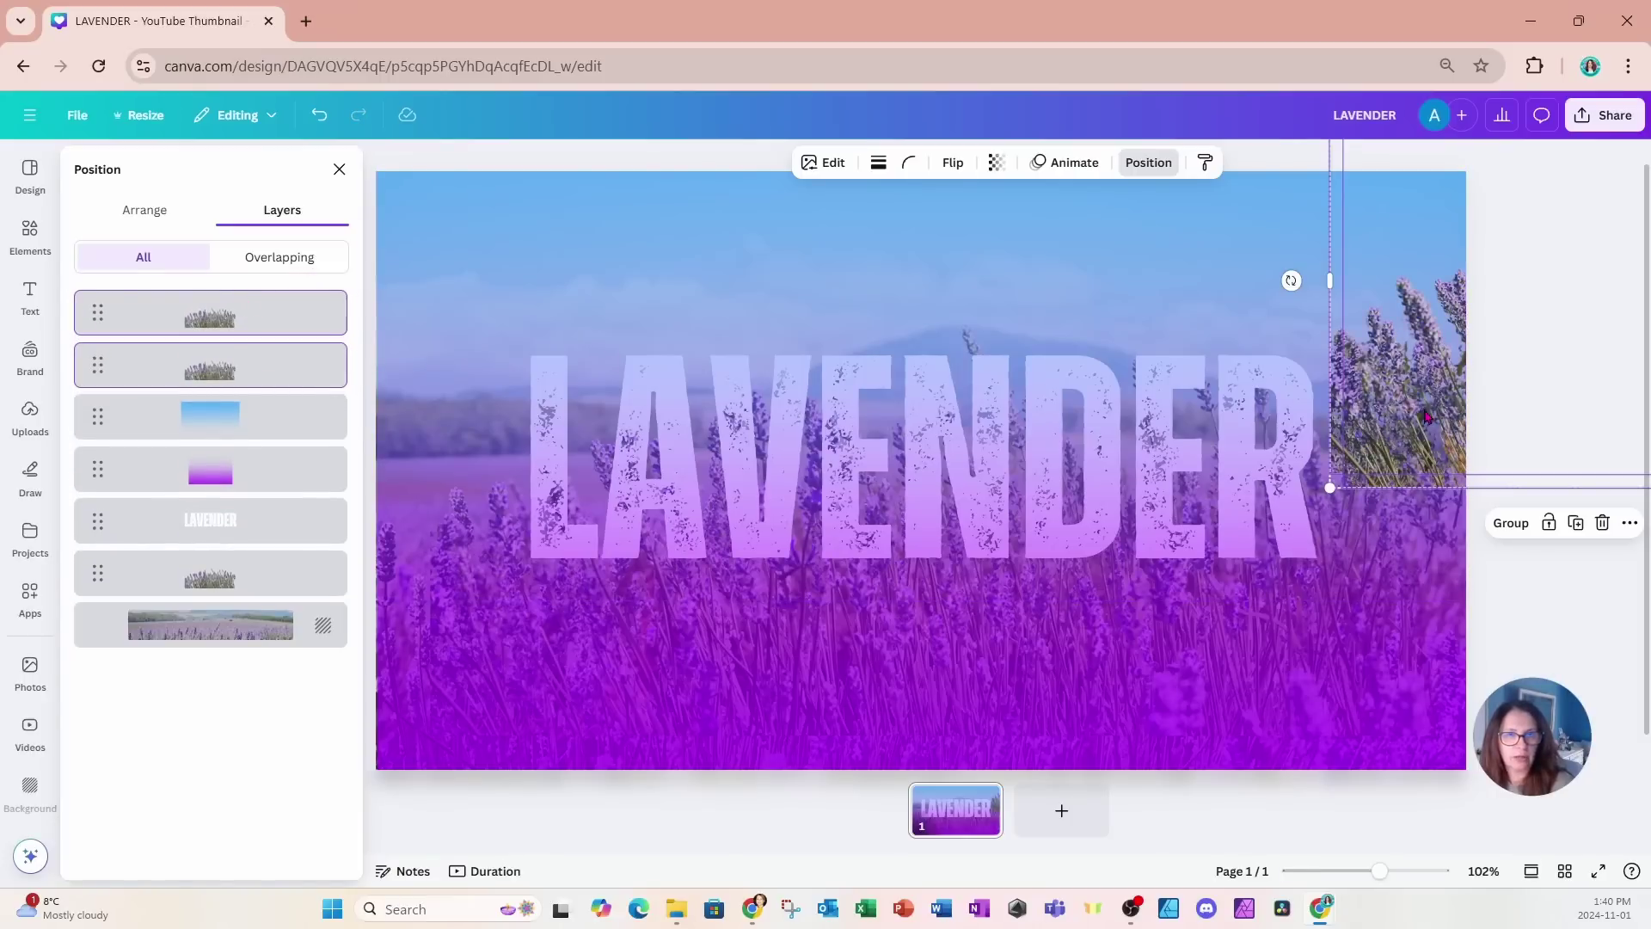
left_click_drag(1426, 416, 1099, 699)
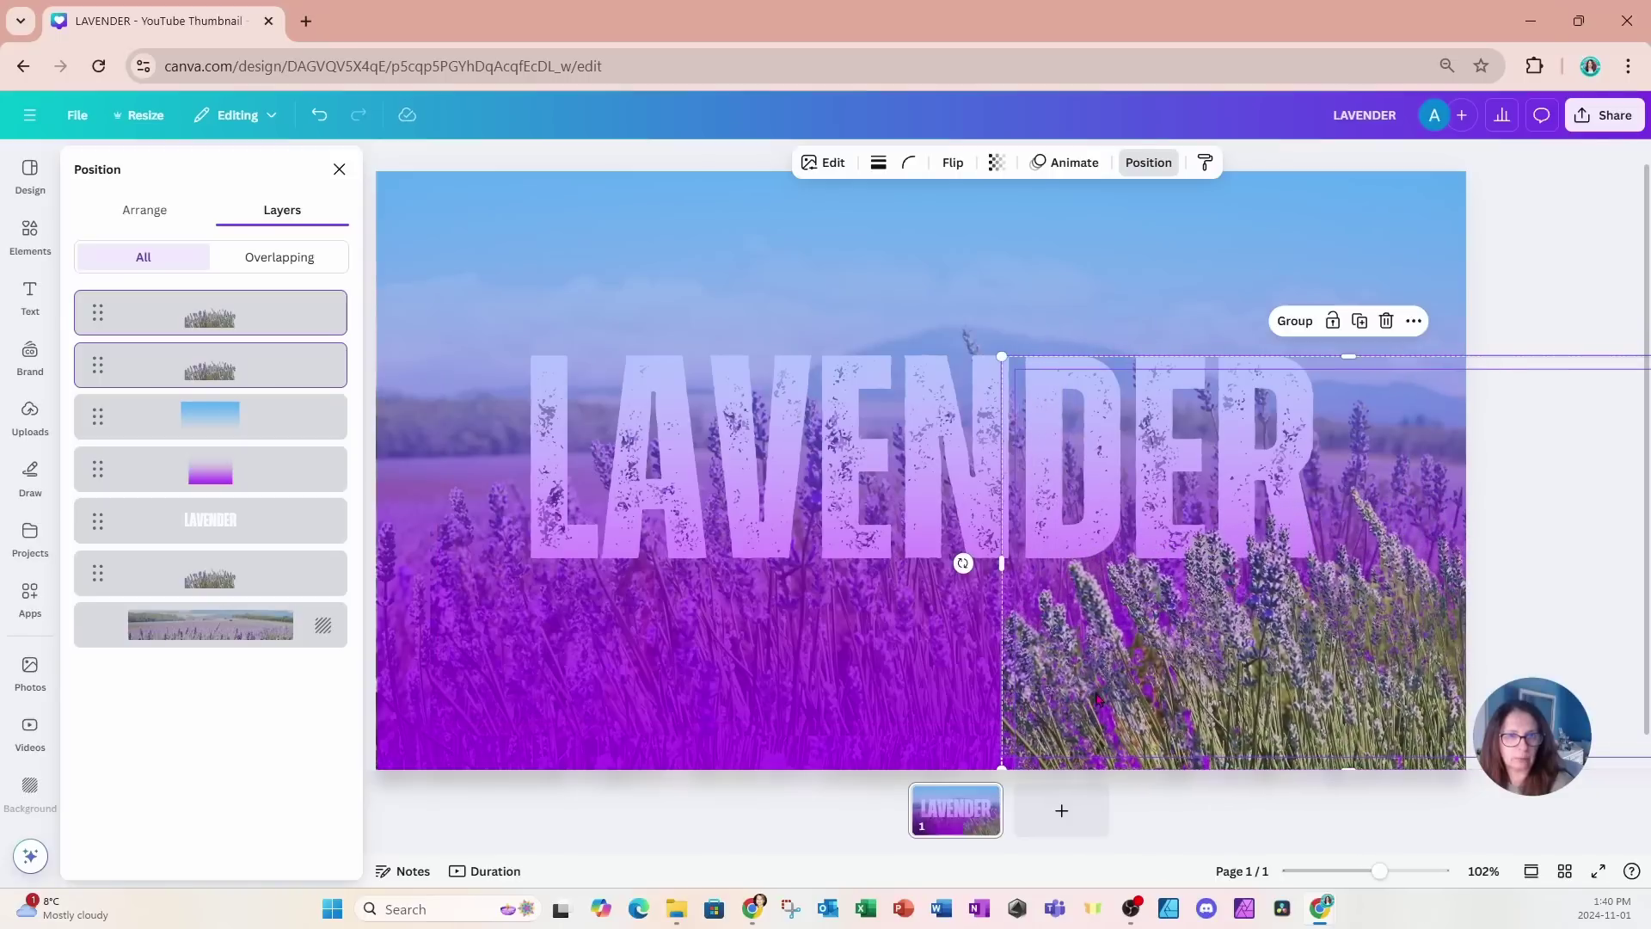
left_click(1548, 276)
- Enlarge the lavender photo and slide the second cutout left so stalks overlap 'LAV'
left_click(1535, 284)
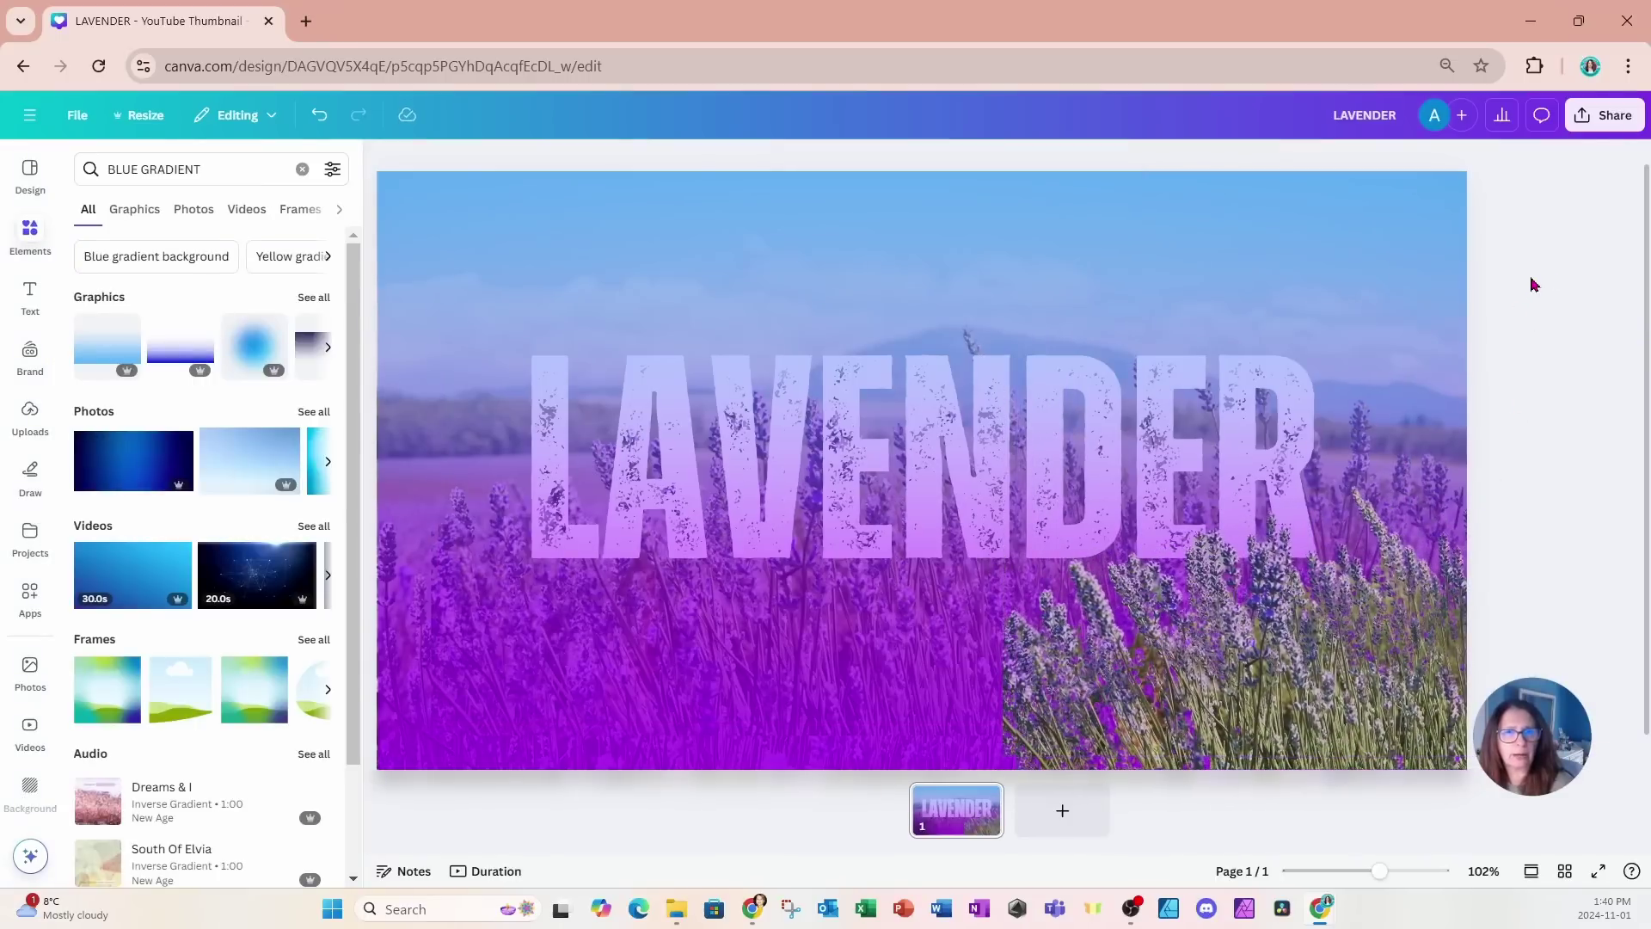
left_click_drag(1244, 714, 733, 664)
left_click_drag(1059, 744, 1264, 804)
left_click_drag(926, 721, 872, 644)
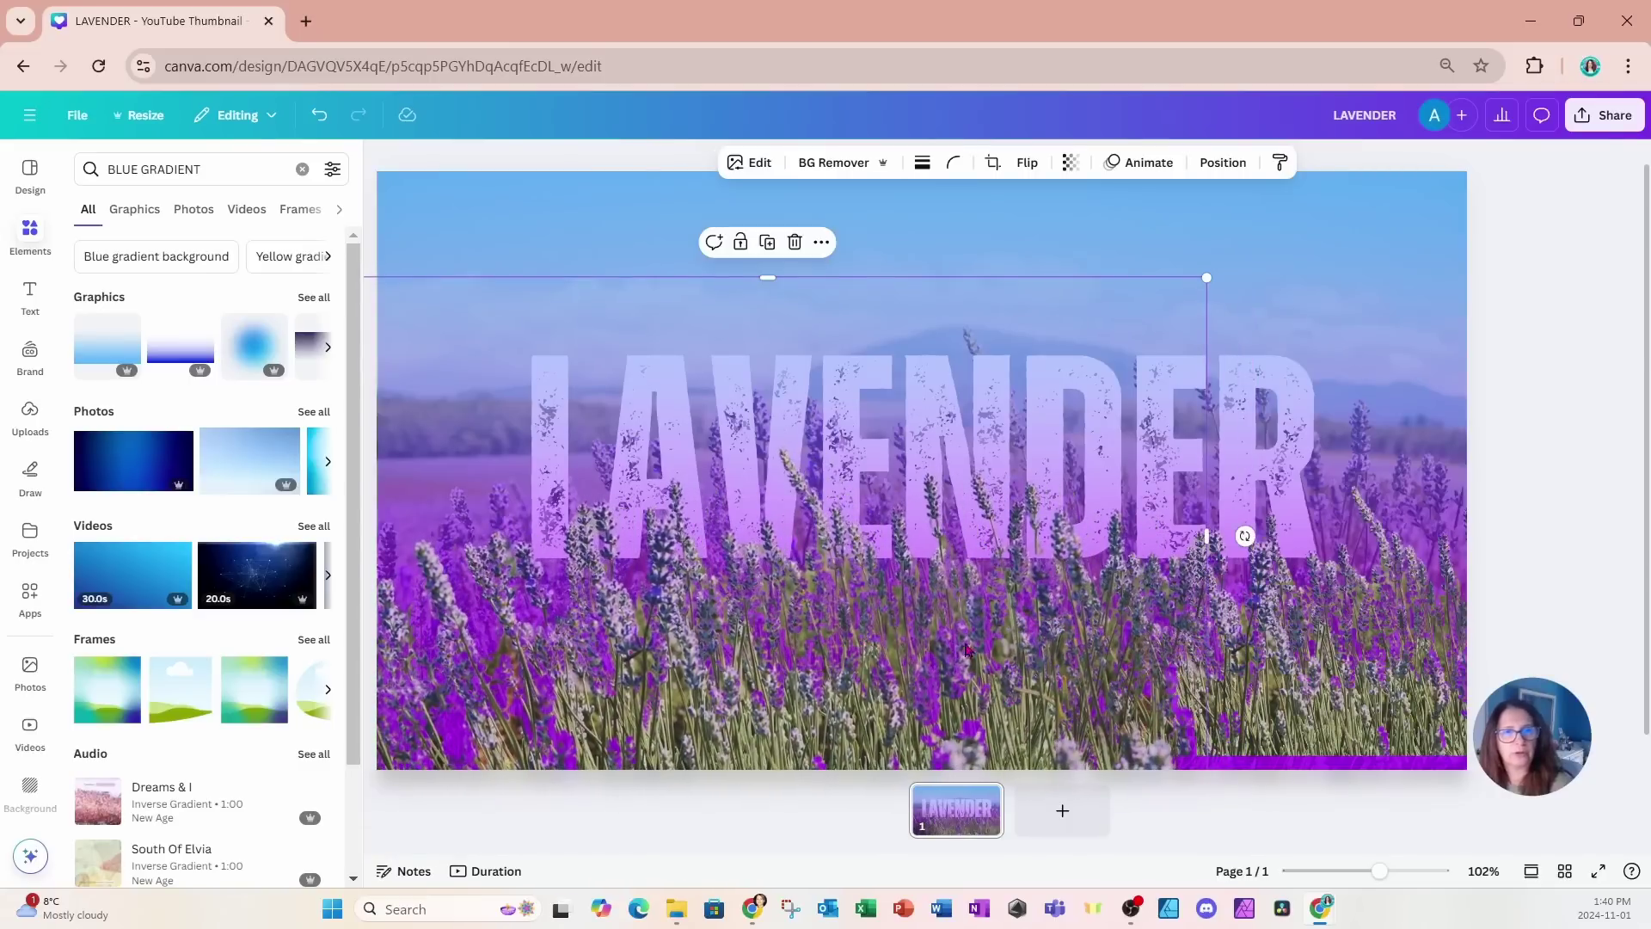
left_click_drag(1389, 648, 613, 721)
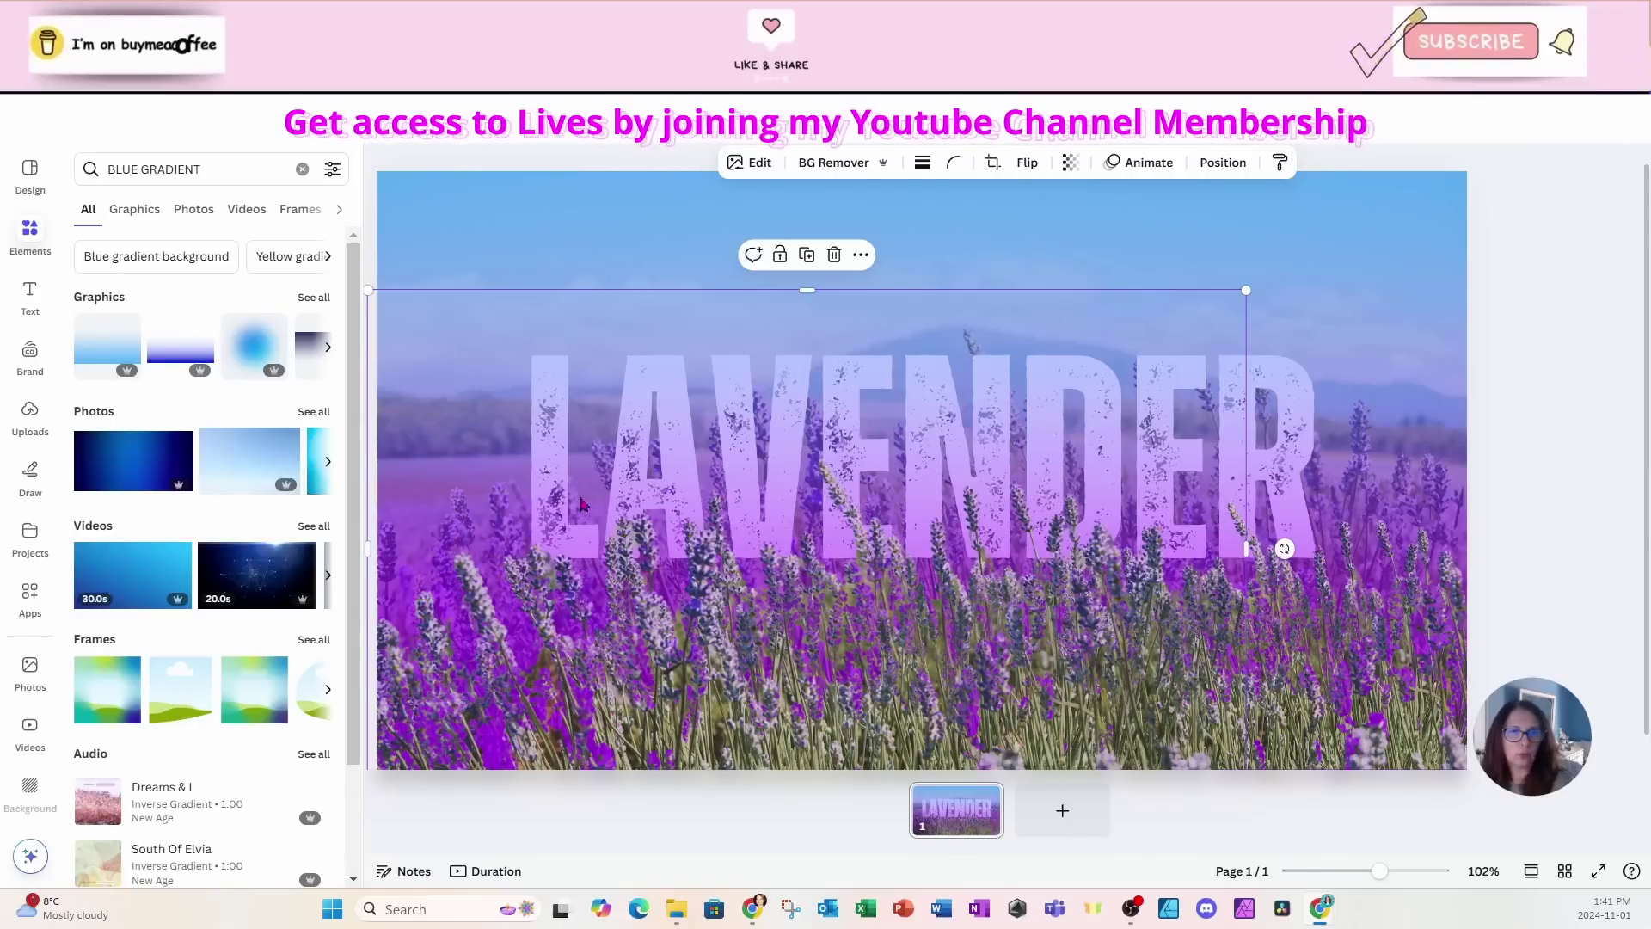
left_click(1406, 270)
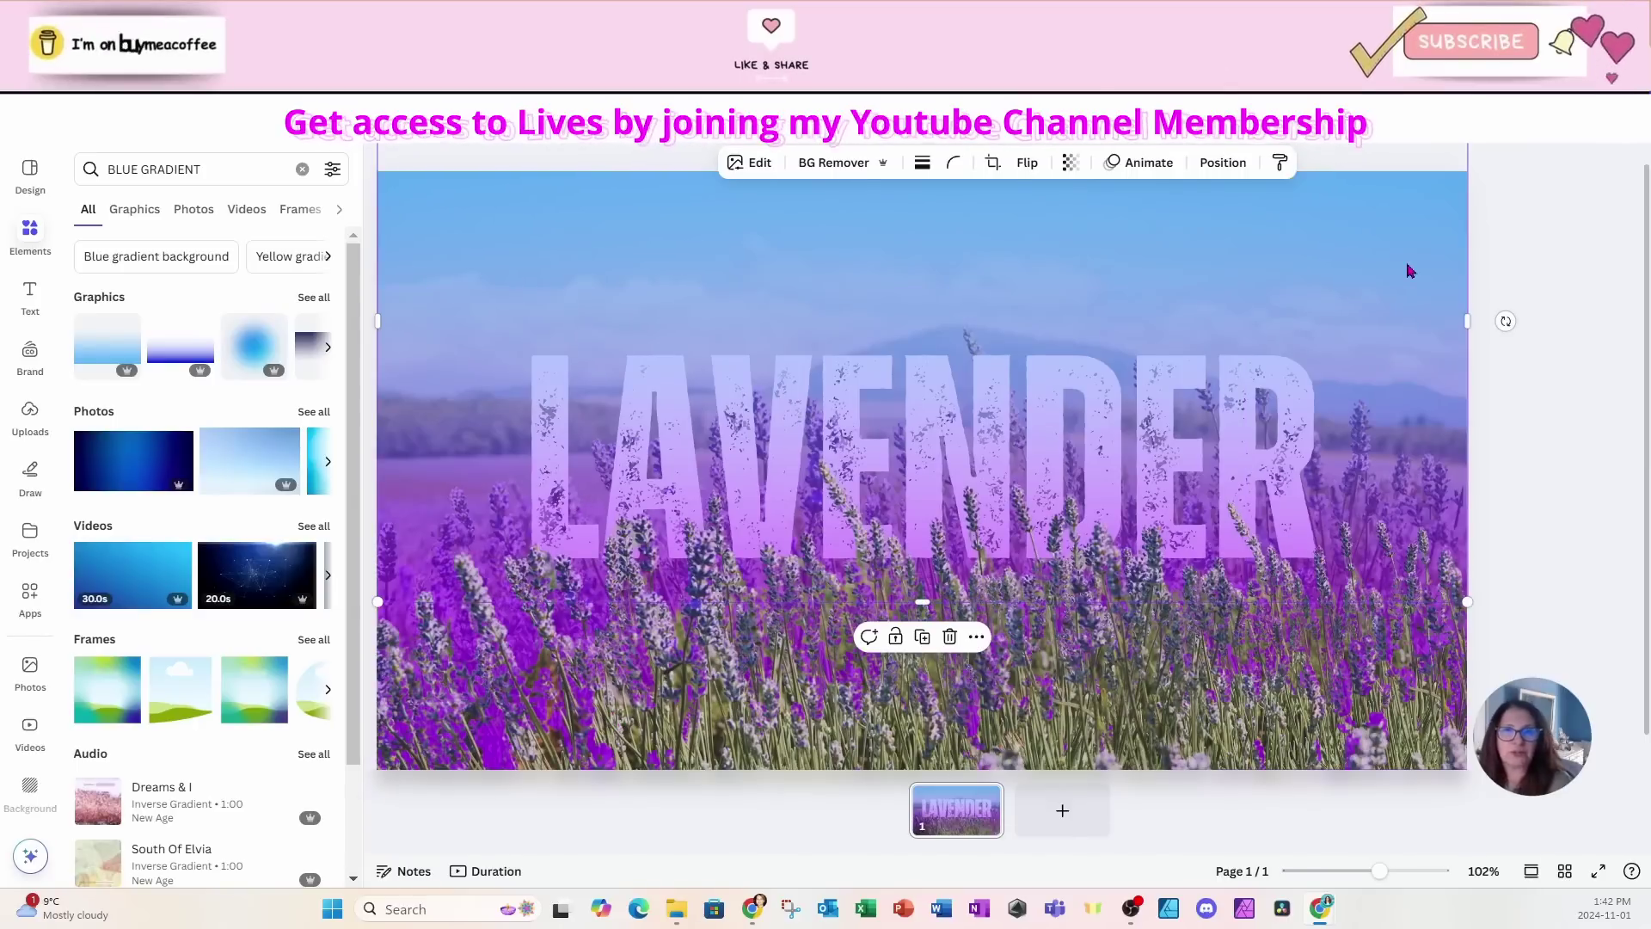
- Collapse the Elements side panel to give the lavender thumbnail more workspace
left_click(373, 173)
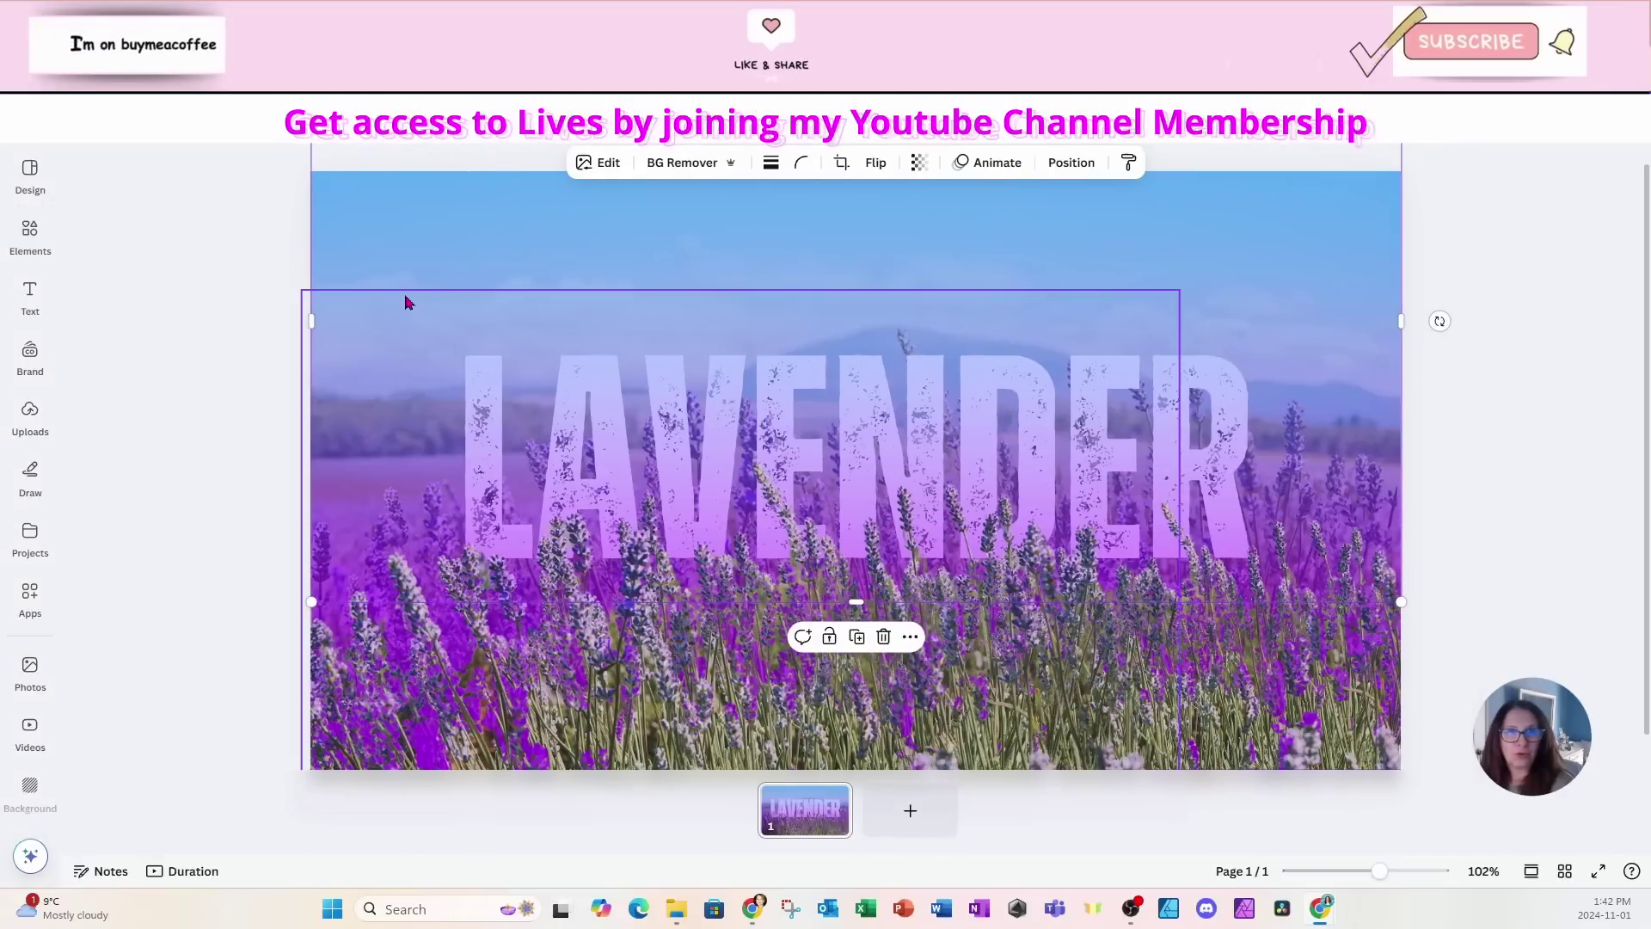